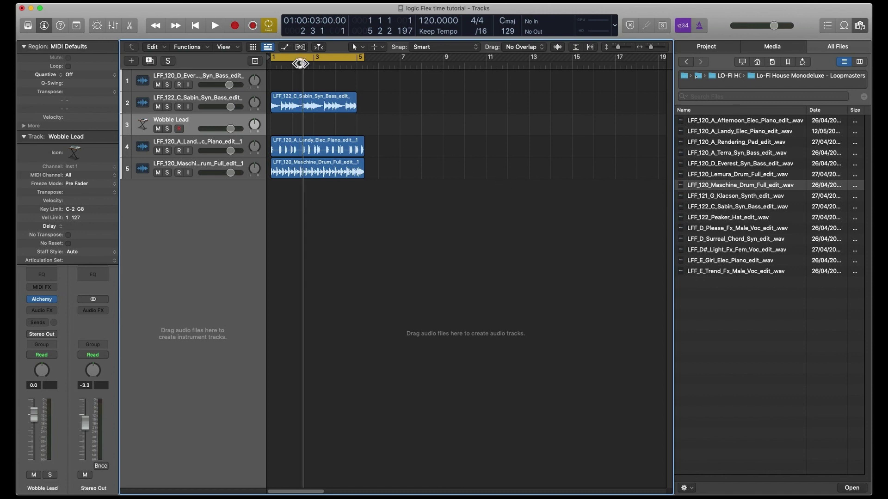
- Drag the playhead back to bar 1 so the clock reads 01:00:00:00.00
{"action": "left_click_drag", "start_coordinate": [301, 63], "coordinate": [259, 69]}
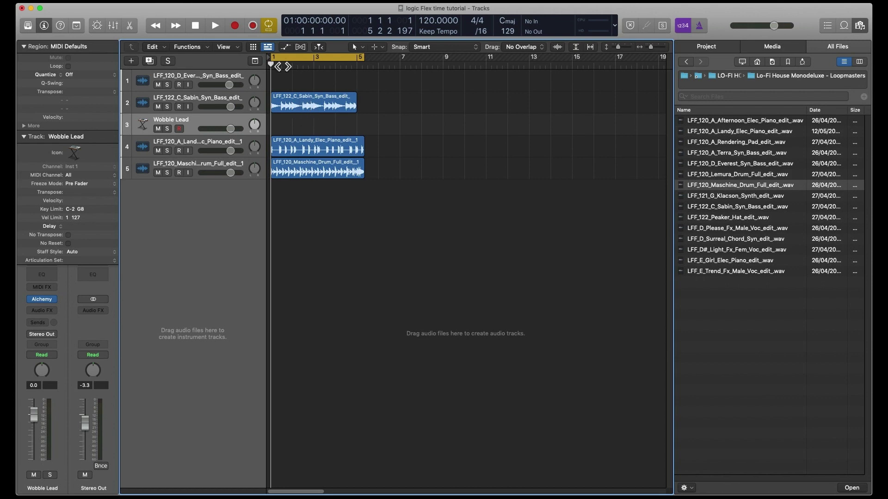
- Solo the Sabin Syn Bass track, play the loop, stop it, and select its region
{"action": "left_click", "coordinate": [167, 107]}
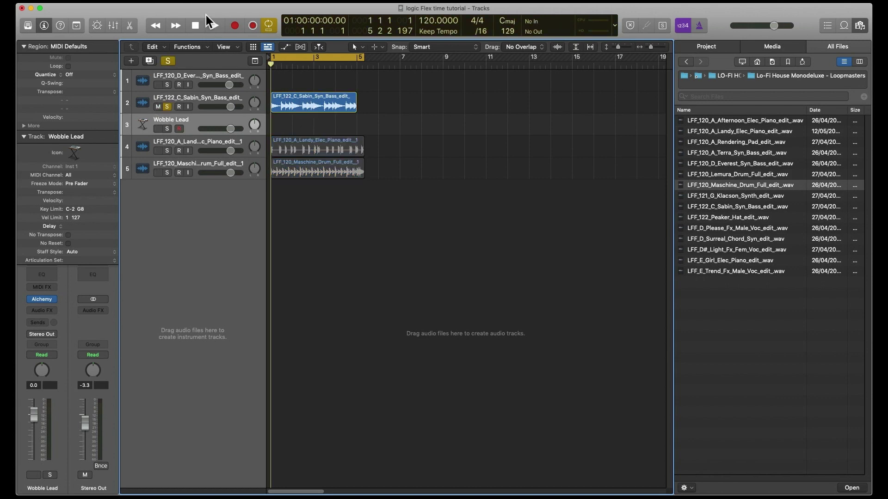
{"action": "left_click", "coordinate": [214, 27]}
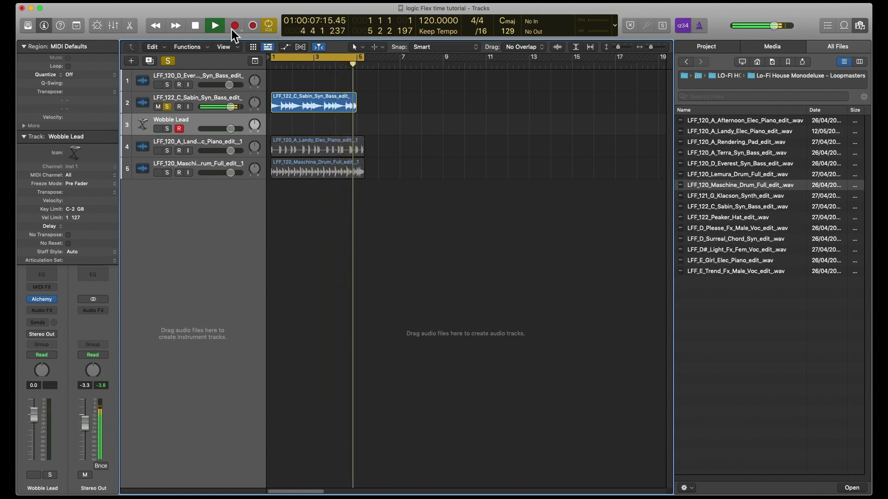
{"action": "left_click", "coordinate": [198, 26]}
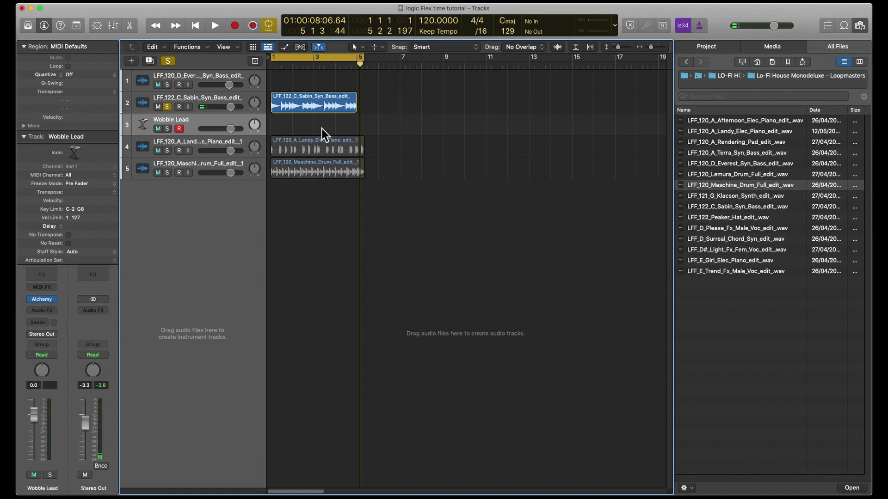
{"action": "left_click", "coordinate": [315, 98]}
- Open the bass region in the audio editor, turn on Flex, and set the mode to Flex Pitch
{"action": "double_click", "coordinate": [315, 96]}
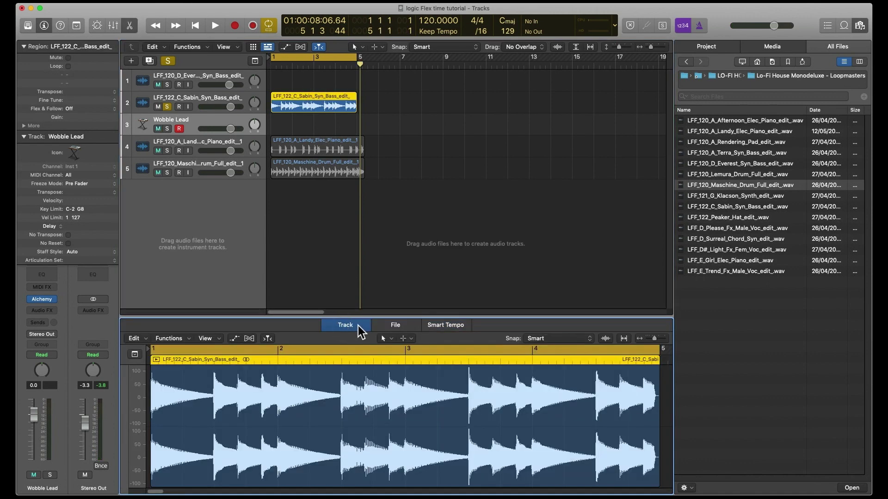
{"action": "left_click", "coordinate": [250, 339]}
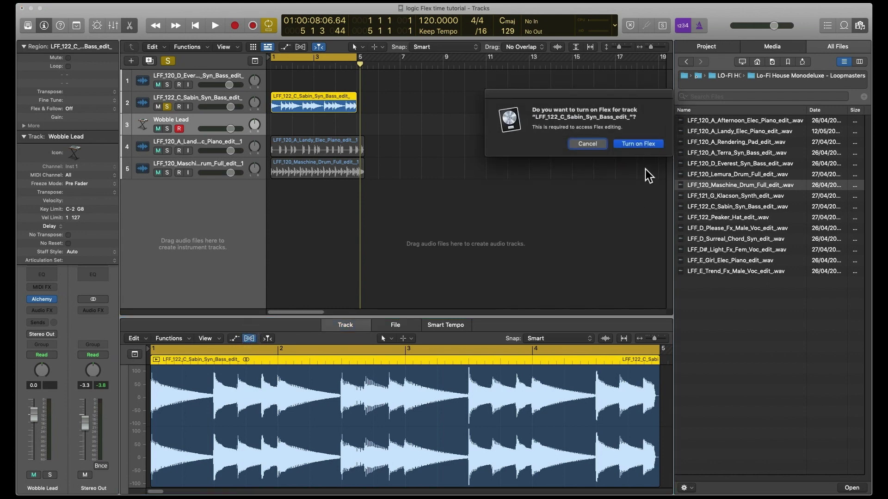
{"action": "left_click", "coordinate": [630, 144]}
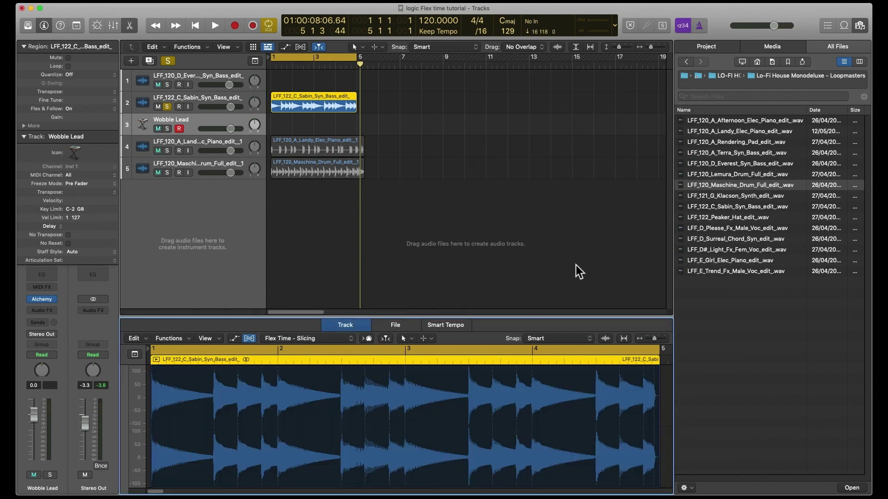
{"action": "left_click", "coordinate": [315, 338]}
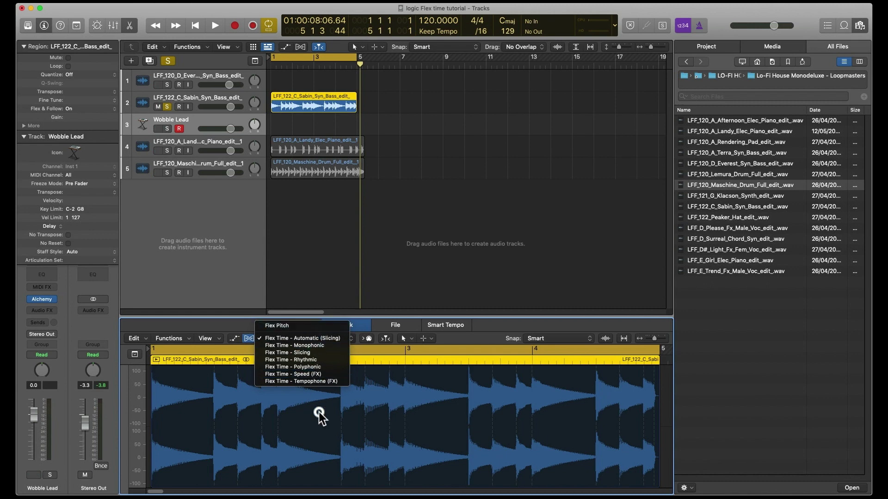
{"action": "left_click", "coordinate": [318, 325]}
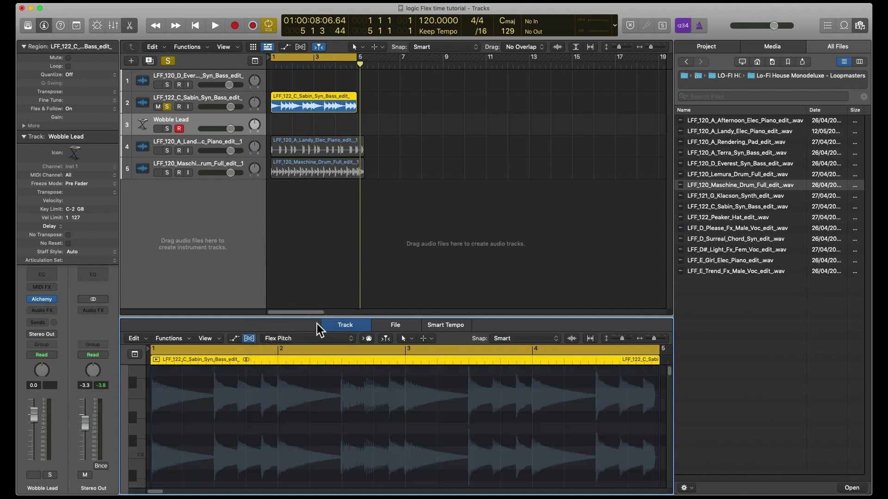
{"action": "mouse_move", "coordinate": [539, 452]}
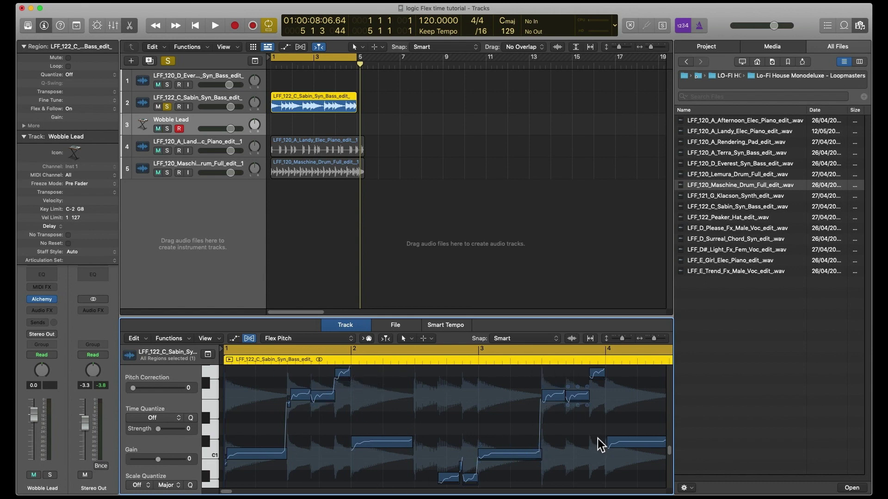
- Use the editor's Edit menu to create a MIDI track from the bass region's Flex Pitch data
{"action": "left_click", "coordinate": [143, 339]}
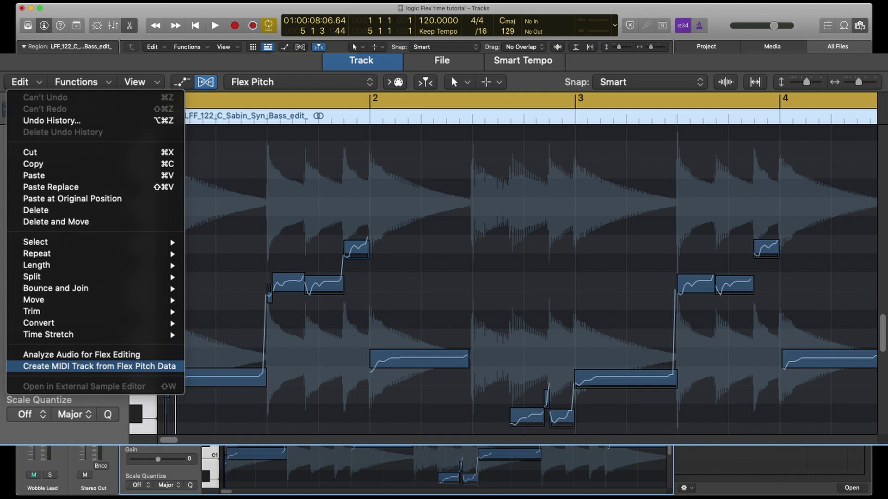
{"action": "left_click", "coordinate": [100, 366]}
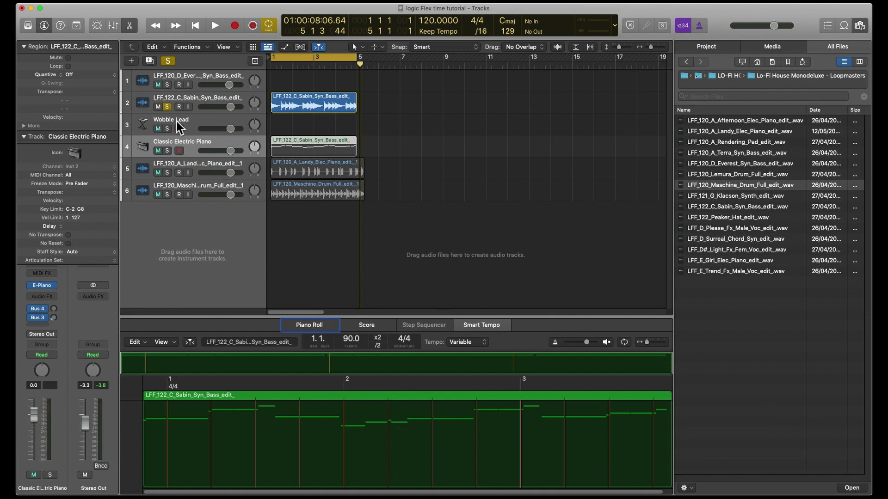
- Unsolo the bass, show the green MIDI region in the Piano Roll, then solo and play track 4
{"action": "left_click", "coordinate": [167, 62]}
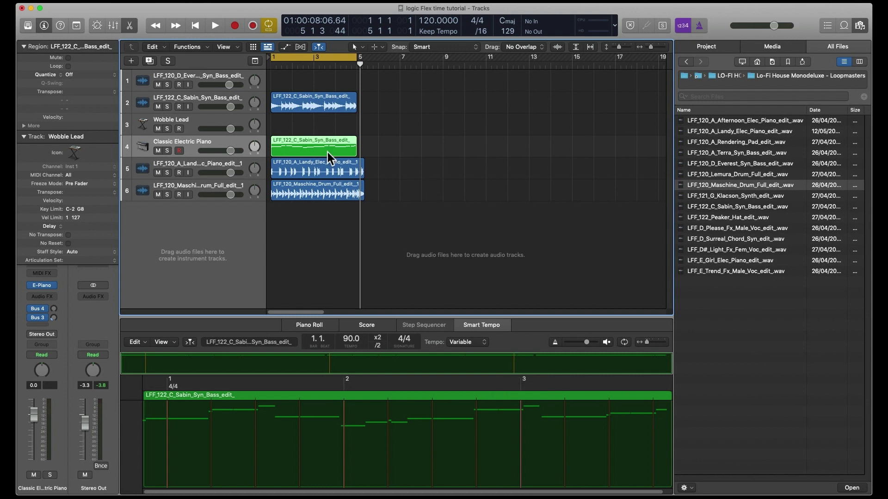
{"action": "left_click", "coordinate": [307, 144]}
{"action": "left_click", "coordinate": [311, 325]}
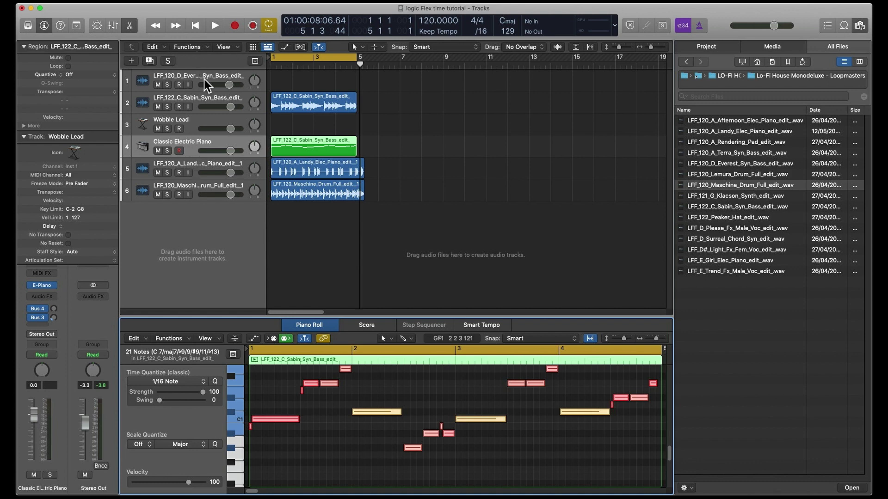
{"action": "left_click", "coordinate": [167, 152]}
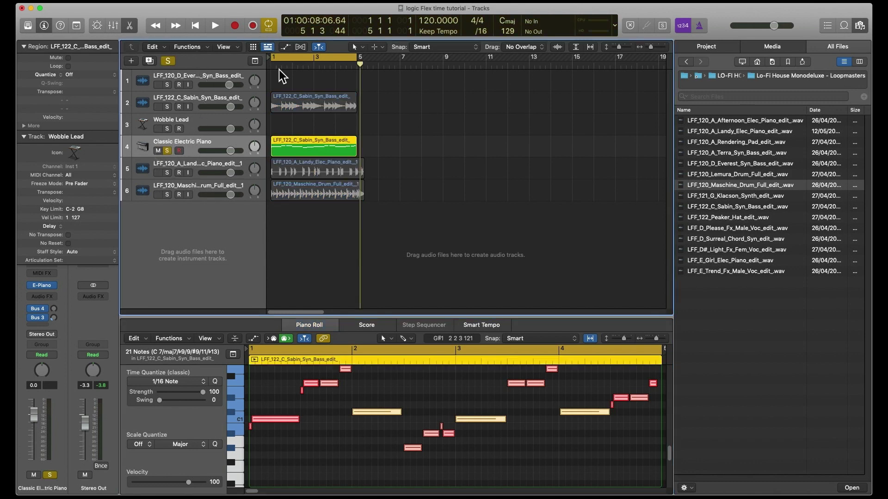
{"action": "key", "text": "space"}
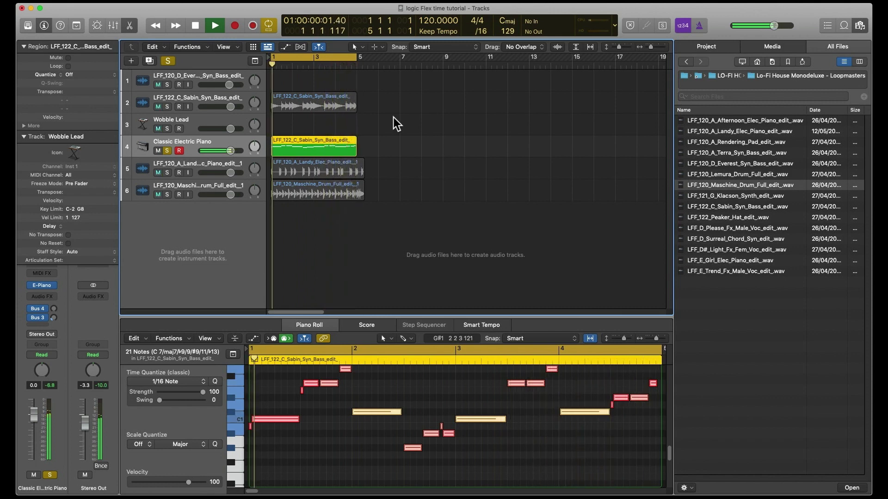
{"action": "left_click", "coordinate": [199, 27]}
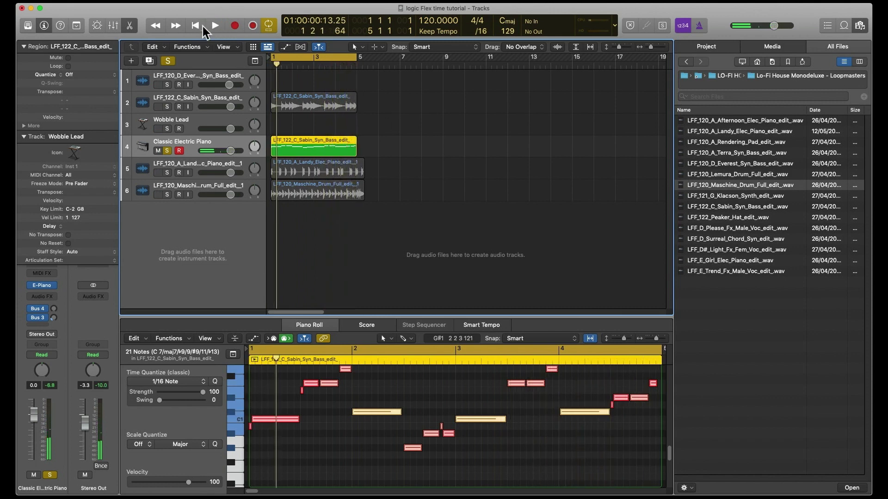
{"action": "left_click", "coordinate": [198, 27]}
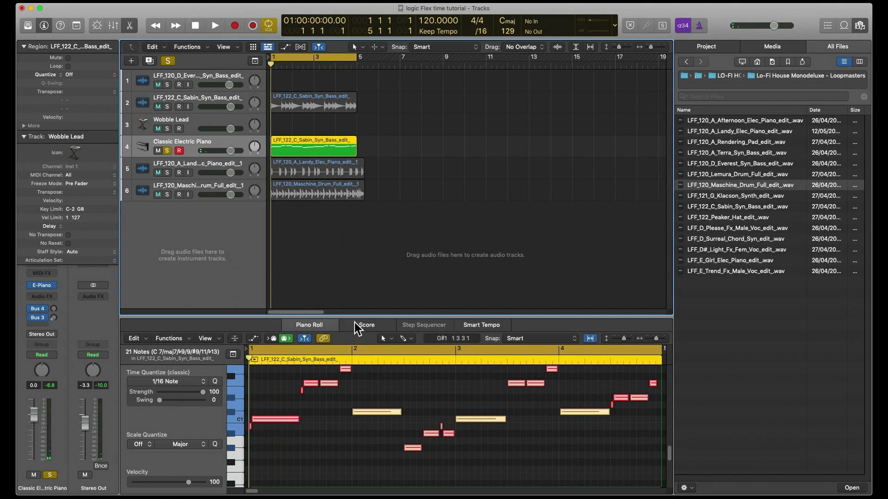
- Enlarge the piano roll and quantize all the region's notes to 1/16 Note
{"action": "left_click_drag", "start_coordinate": [357, 316], "coordinate": [362, 269]}
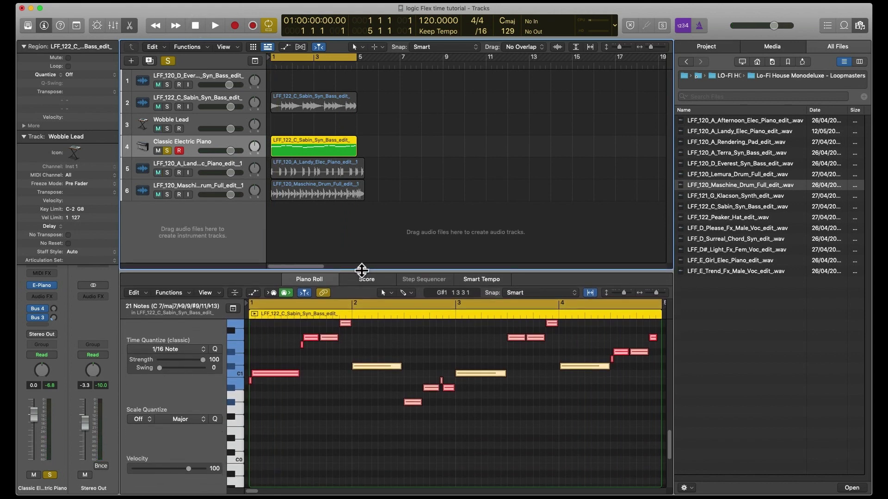
{"action": "left_click", "coordinate": [351, 390]}
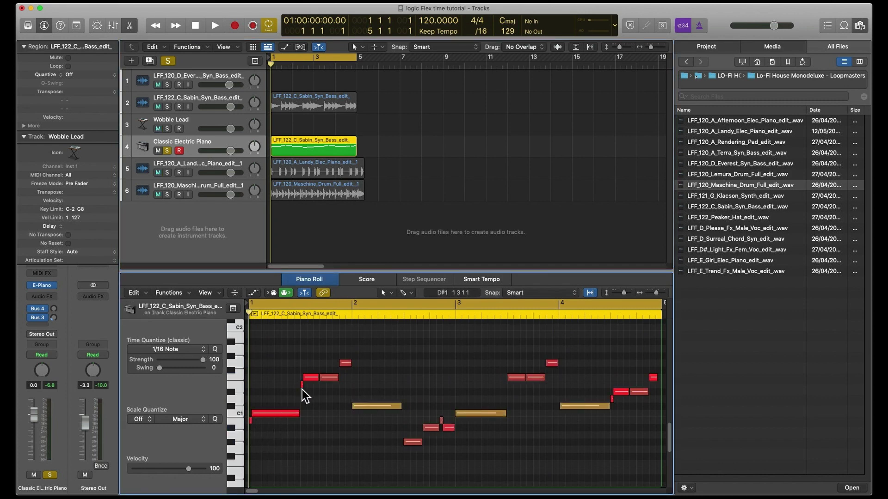
{"action": "left_click", "coordinate": [294, 434]}
{"action": "key", "text": "super+a"}
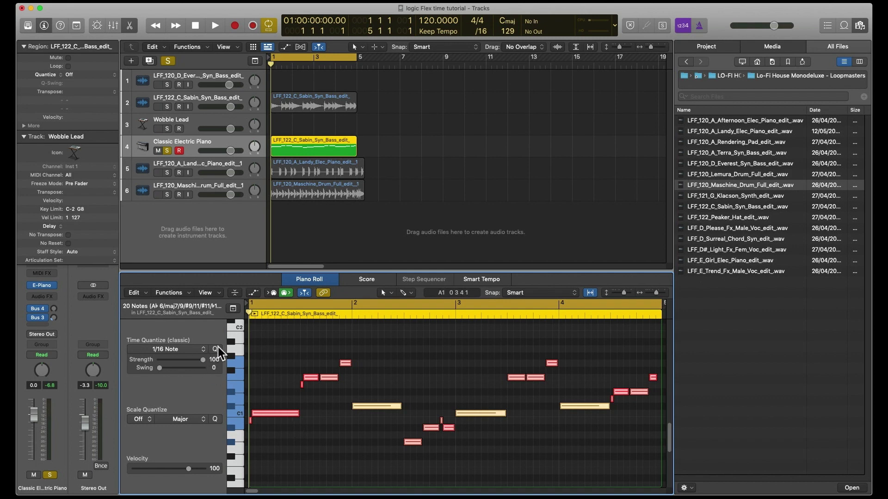
{"action": "left_click", "coordinate": [215, 349]}
- Delete the three short stray notes near the start, middle and bar 4
{"action": "left_click", "coordinate": [333, 460]}
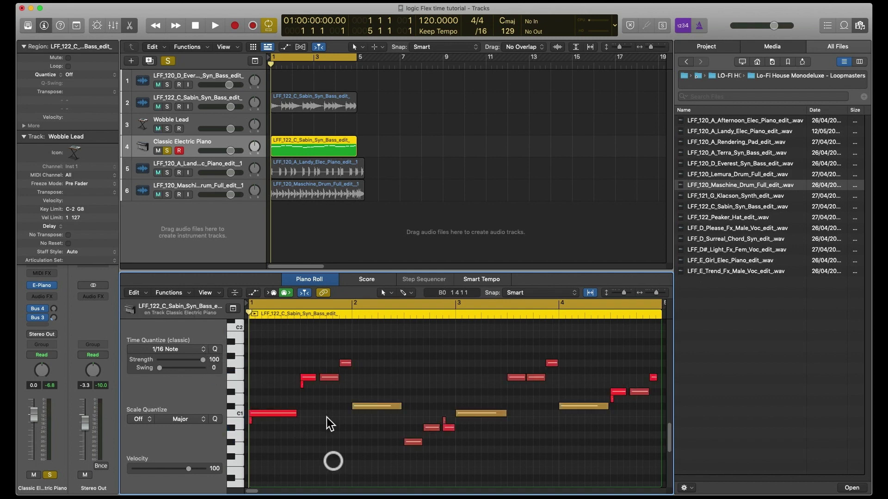
{"action": "left_click_drag", "start_coordinate": [307, 392], "coordinate": [295, 389]}
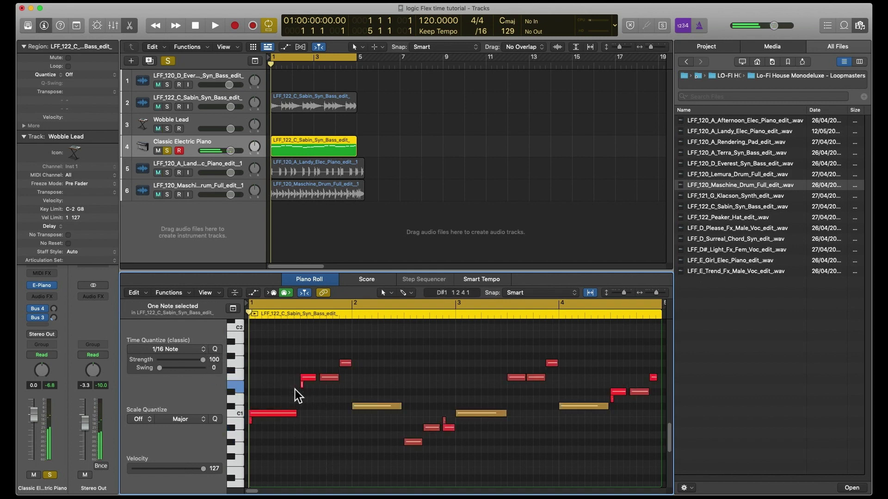
{"action": "key", "text": "Delete"}
{"action": "left_click", "coordinate": [246, 421]}
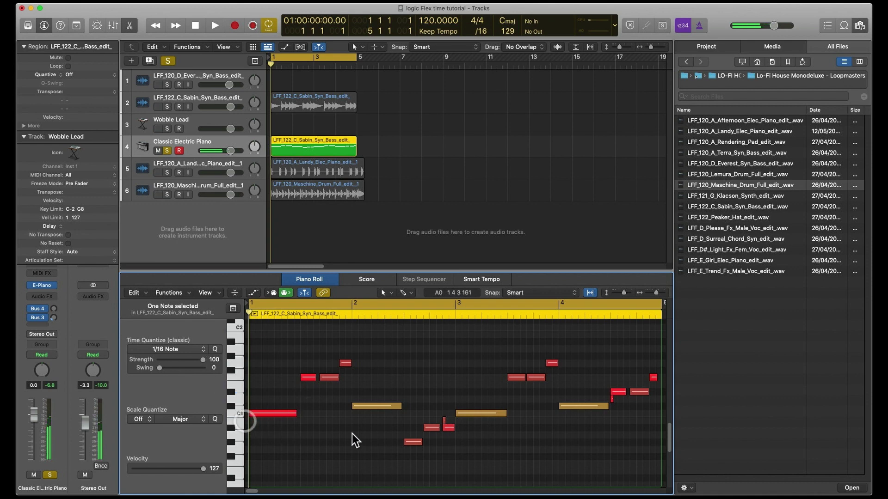
{"action": "left_click", "coordinate": [444, 420]}
{"action": "key", "text": "Delete"}
{"action": "left_click", "coordinate": [613, 398]}
{"action": "key", "text": "Delete"}
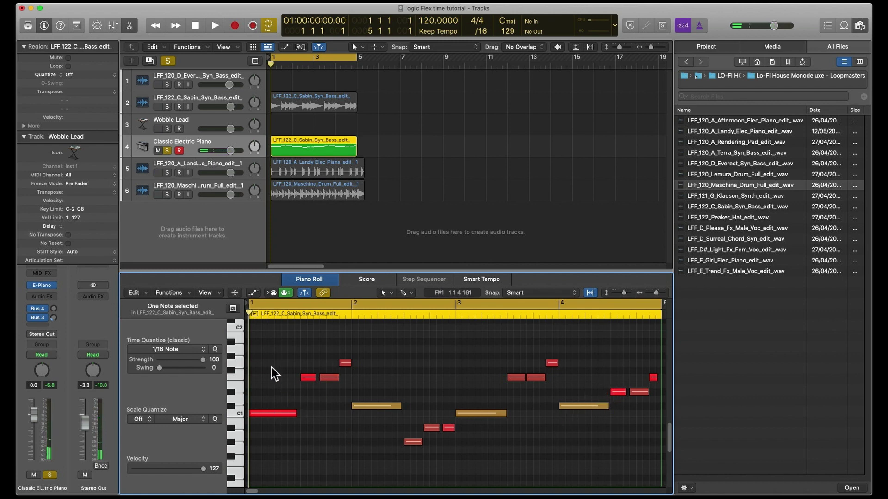
- Set note velocities to 100, 116, 107 and 111, then play the part back
{"action": "left_click", "coordinate": [270, 413]}
{"action": "left_click_drag", "start_coordinate": [203, 471], "coordinate": [187, 472]}
{"action": "left_click", "coordinate": [308, 377]}
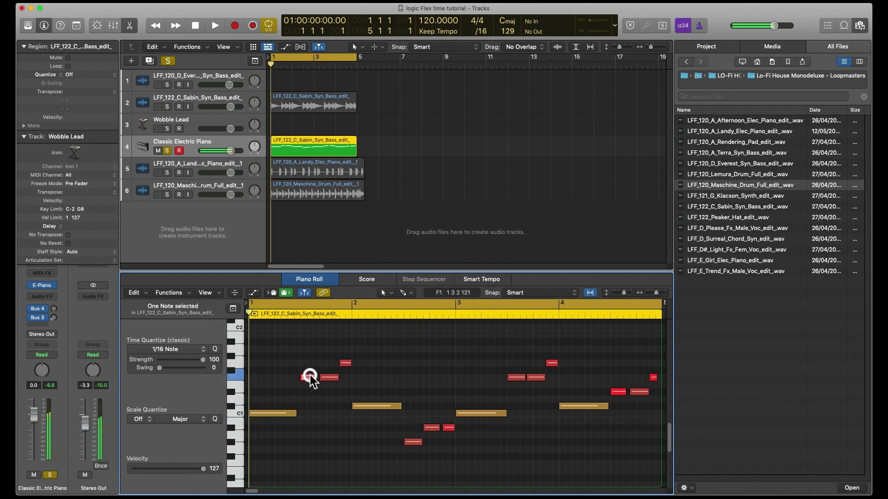
{"action": "left_click_drag", "start_coordinate": [202, 468], "coordinate": [202, 473]}
{"action": "left_click", "coordinate": [449, 427]}
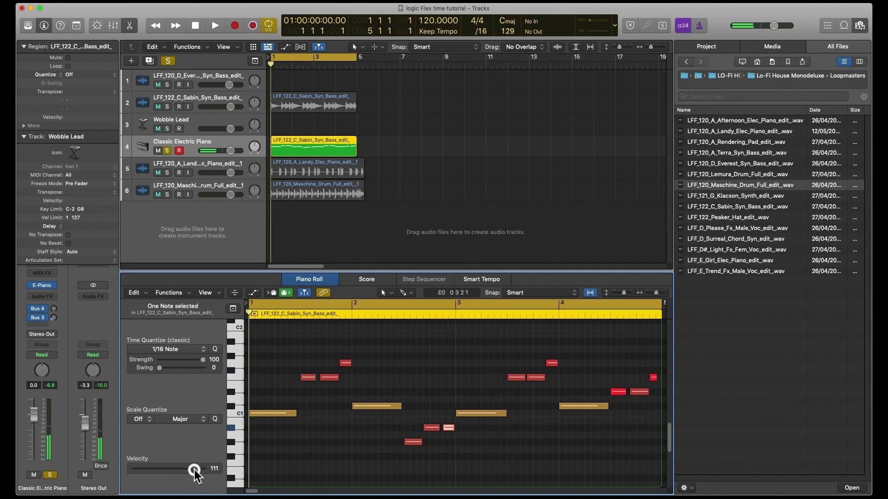
{"action": "left_click", "coordinate": [619, 392]}
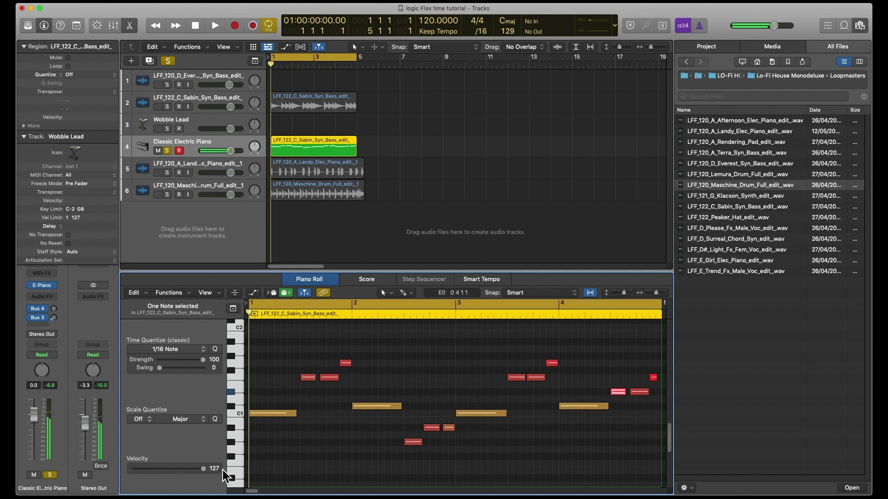
{"action": "left_click_drag", "start_coordinate": [204, 470], "coordinate": [193, 472]}
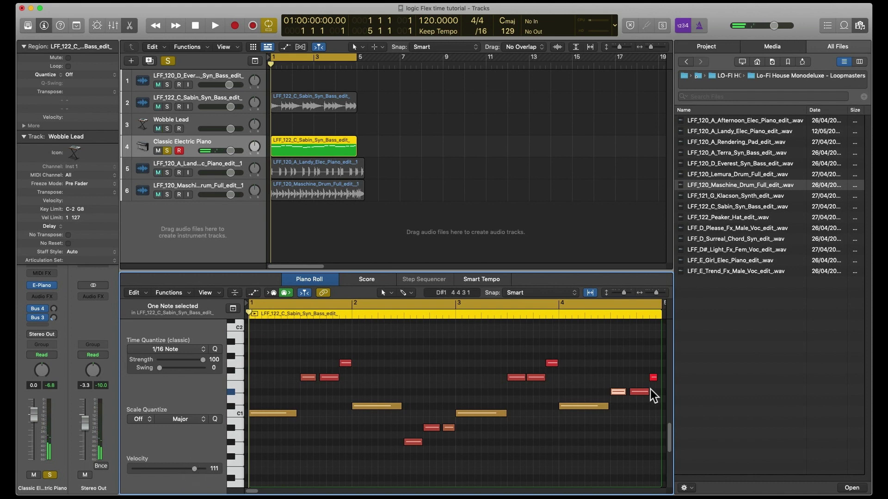
{"action": "left_click", "coordinate": [652, 377]}
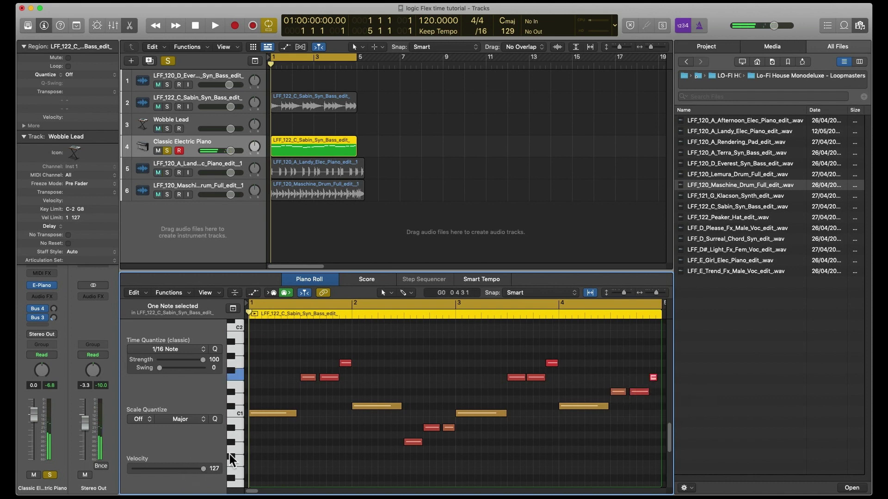
{"action": "left_click_drag", "start_coordinate": [204, 469], "coordinate": [188, 473]}
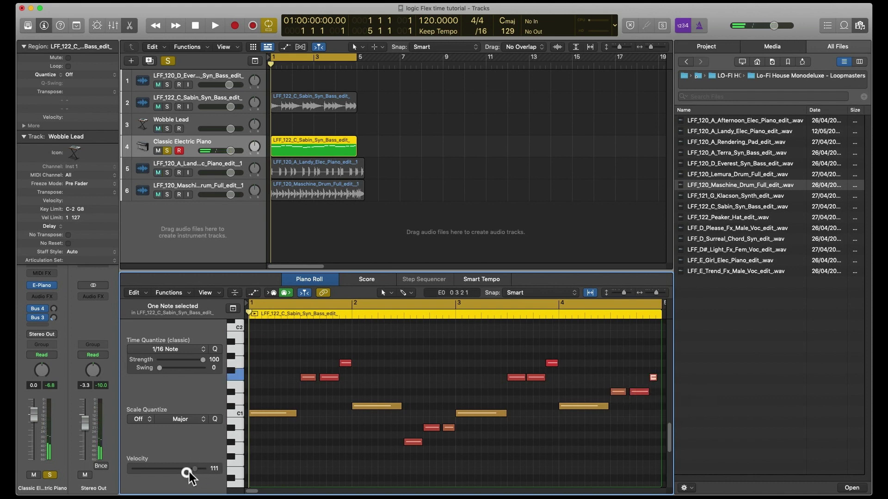
{"action": "left_click", "coordinate": [310, 452]}
{"action": "key", "text": "space"}
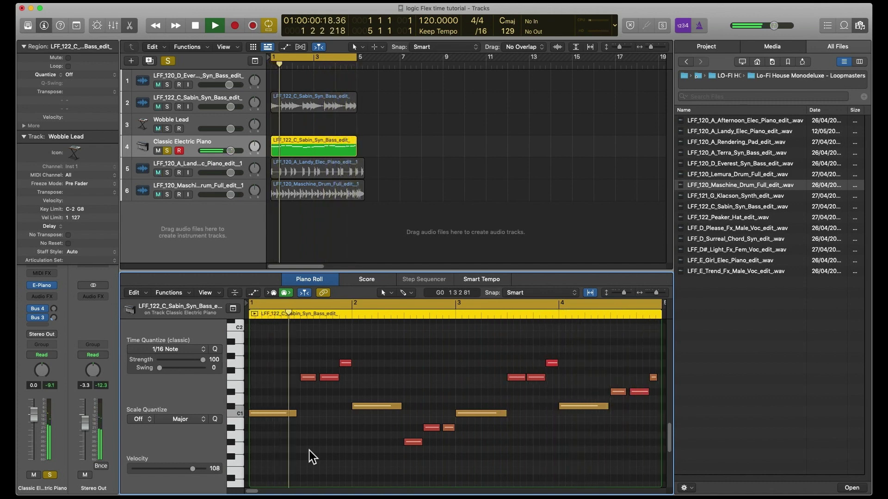
- Adjust the velocity of the opening C1 note and the note above it, then replay the part
{"action": "key", "text": "space"}
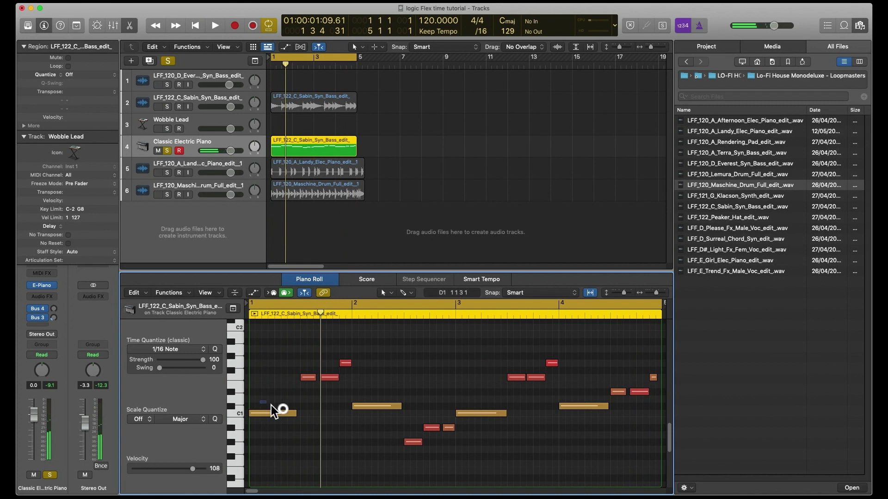
{"action": "left_click_drag", "start_coordinate": [259, 401], "coordinate": [381, 447]}
{"action": "left_click_drag", "start_coordinate": [193, 469], "coordinate": [197, 471]}
{"action": "left_click", "coordinate": [276, 453]}
{"action": "key", "text": "space"}
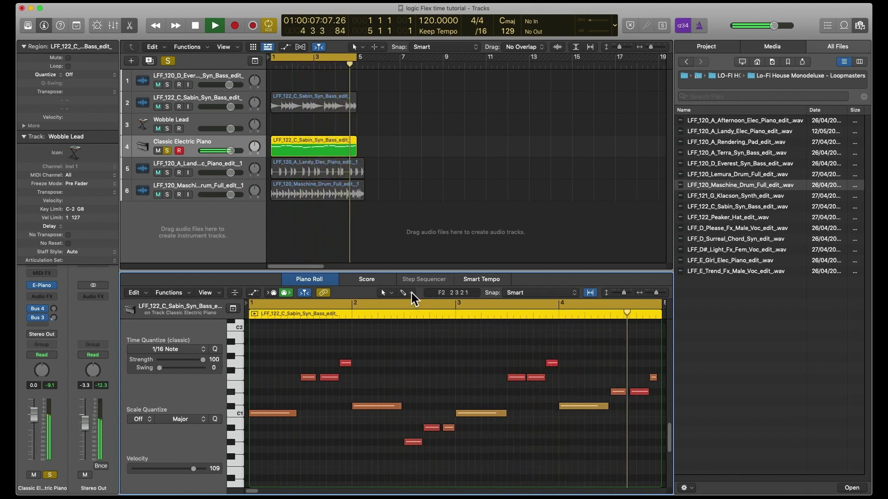
{"action": "key", "text": "space"}
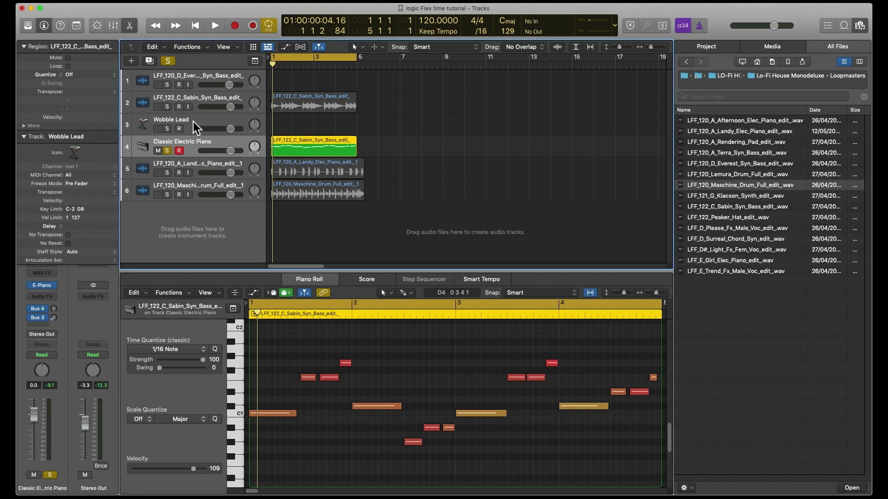
- Move the converted MIDI region to Wobble Lead, unsolo the piano track, and hide the editor
{"action": "left_click_drag", "start_coordinate": [298, 140], "coordinate": [297, 123]}
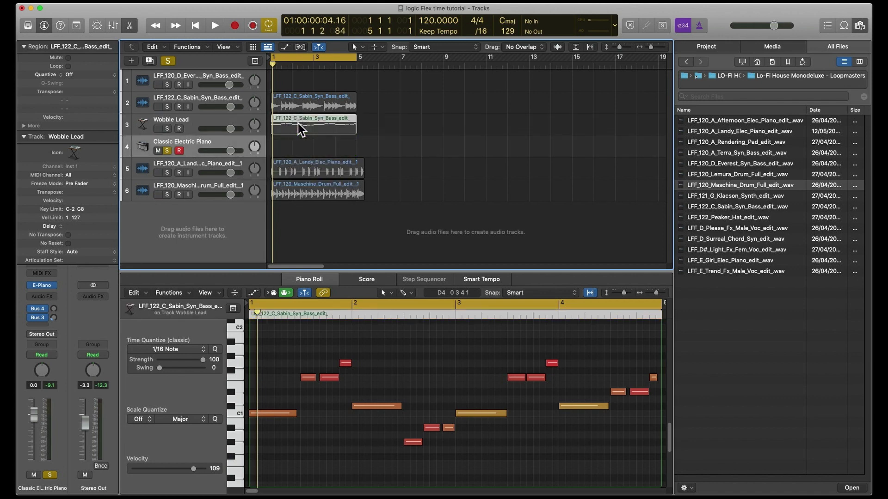
{"action": "left_click", "coordinate": [166, 151]}
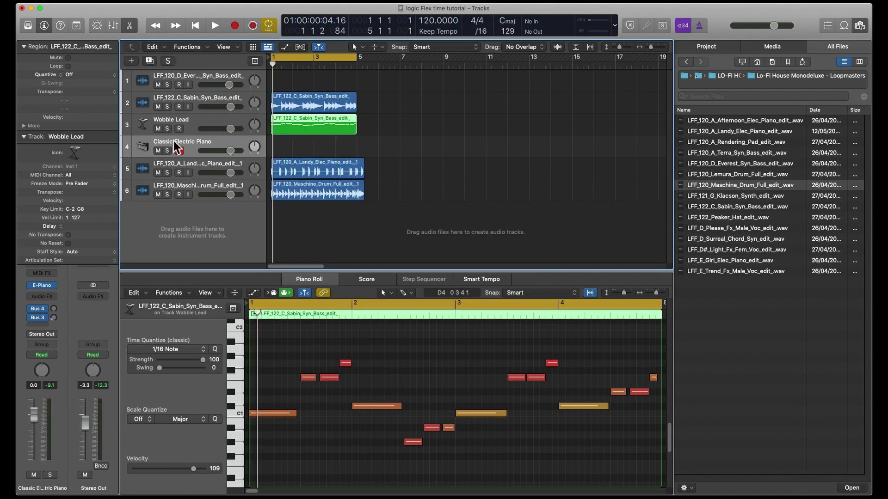
{"action": "left_click", "coordinate": [170, 119]}
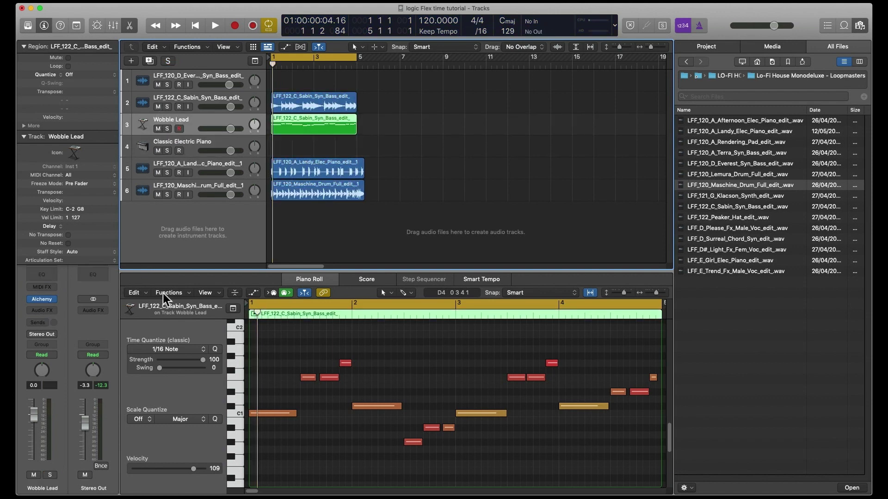
{"action": "left_click", "coordinate": [133, 28]}
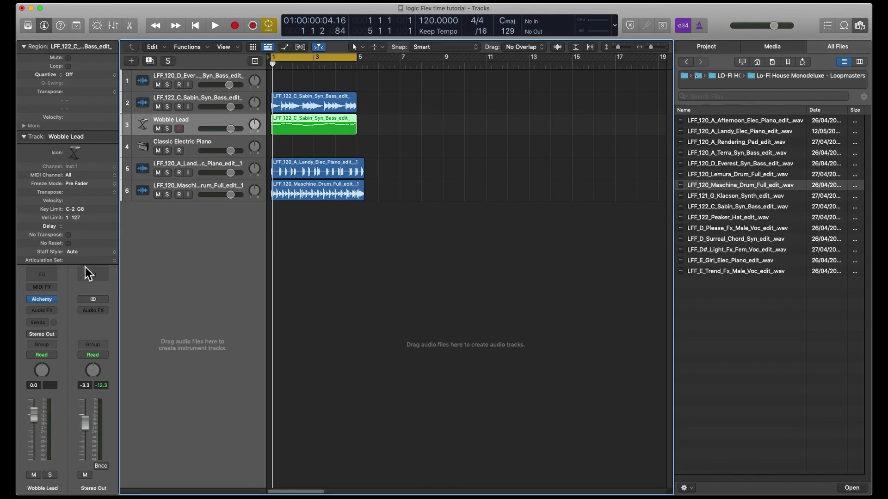
- Open Wobble Lead's Alchemy synth, reposition its window, and solo the track
{"action": "left_click", "coordinate": [45, 298]}
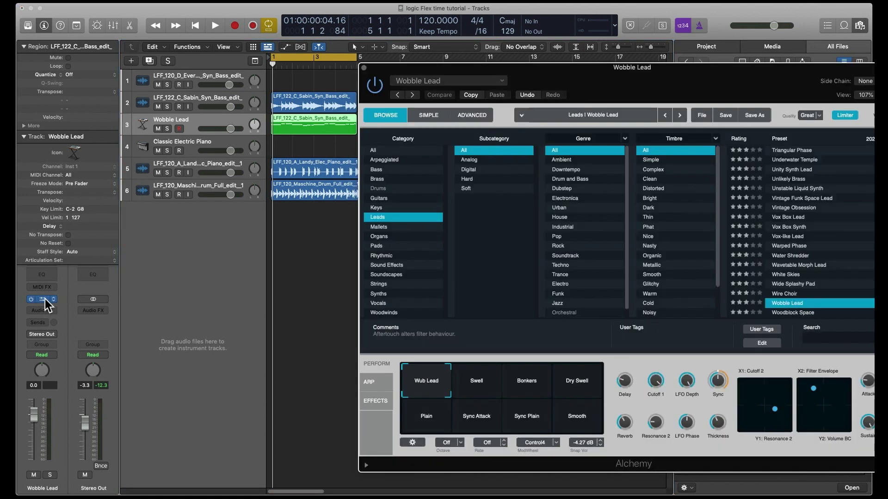
{"action": "left_click_drag", "start_coordinate": [511, 69], "coordinate": [571, 69]}
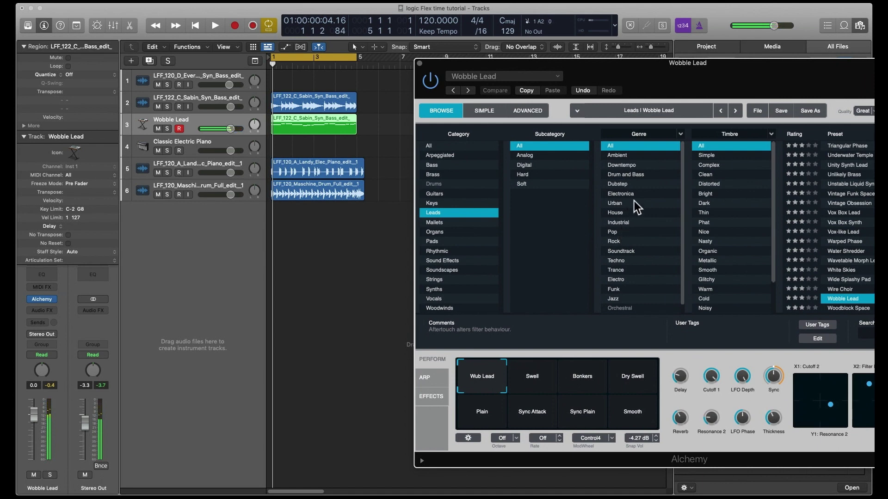
{"action": "left_click_drag", "start_coordinate": [635, 86], "coordinate": [618, 85]}
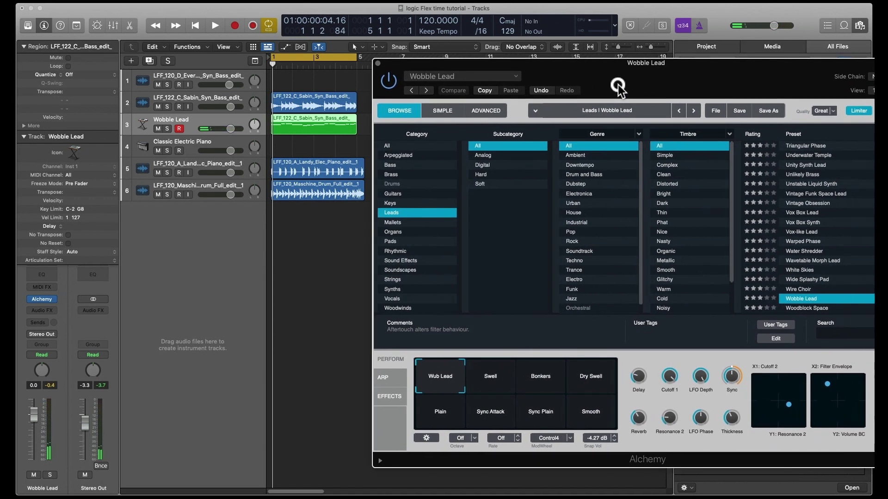
{"action": "left_click", "coordinate": [167, 129]}
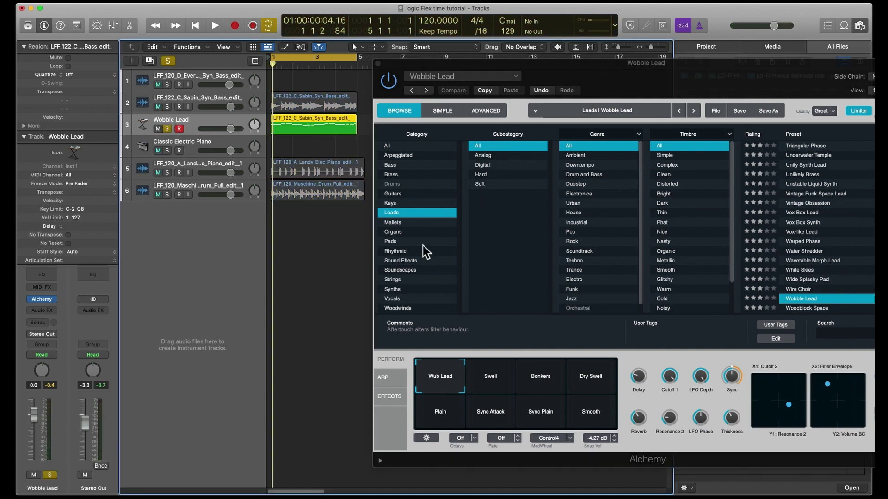
- Load the Oddity preset via Analog, Ambient and Clean filters, then audition it at +0.7 dB
{"action": "left_click", "coordinate": [504, 156]}
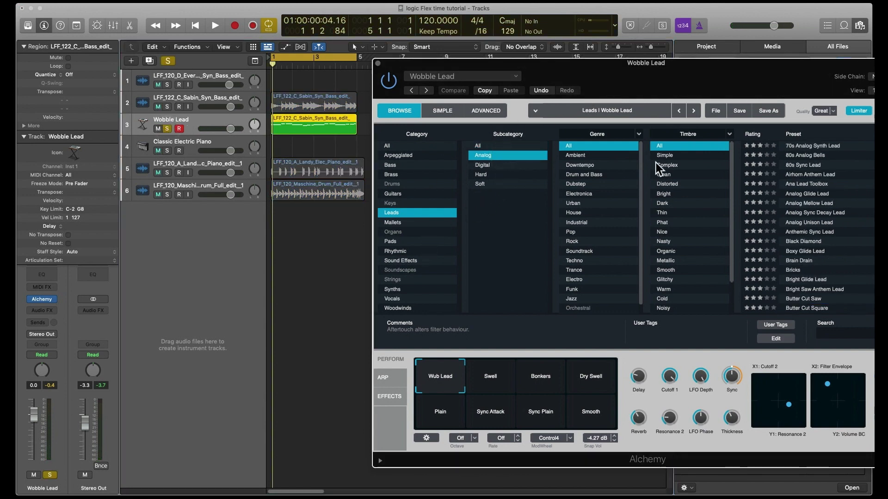
{"action": "left_click", "coordinate": [609, 156]}
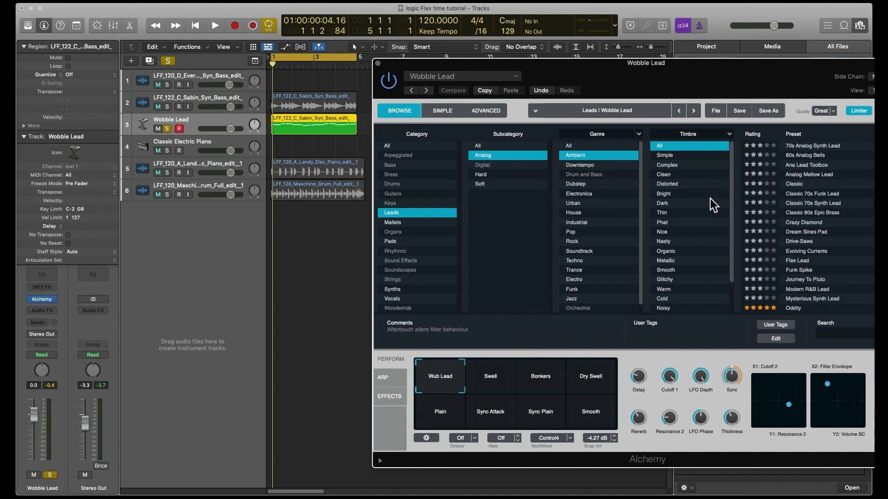
{"action": "left_click", "coordinate": [676, 174]}
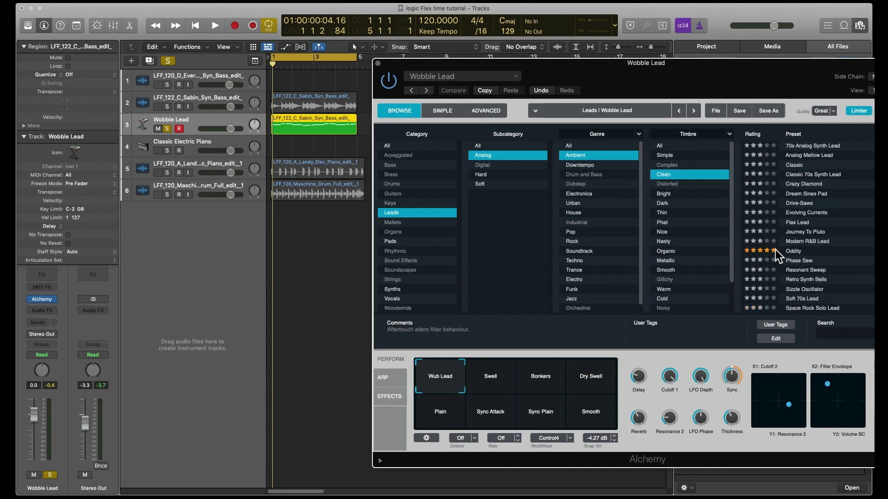
{"action": "left_click", "coordinate": [816, 252]}
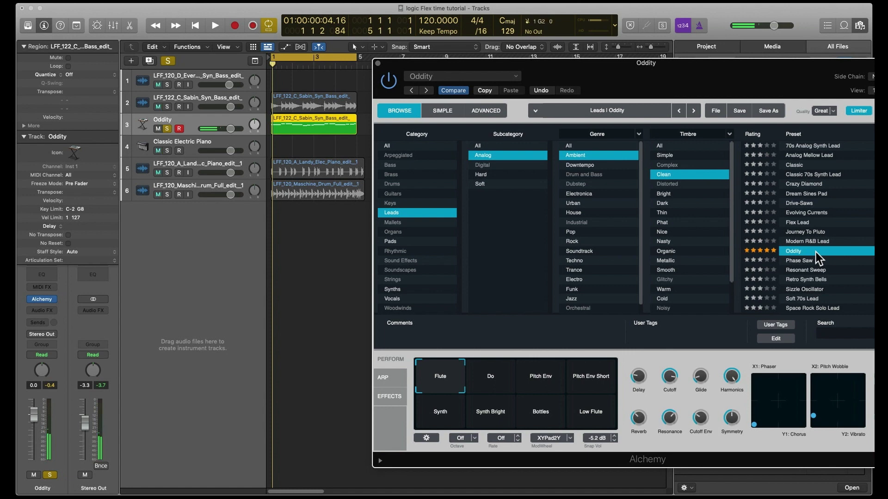
{"action": "left_click", "coordinate": [220, 27]}
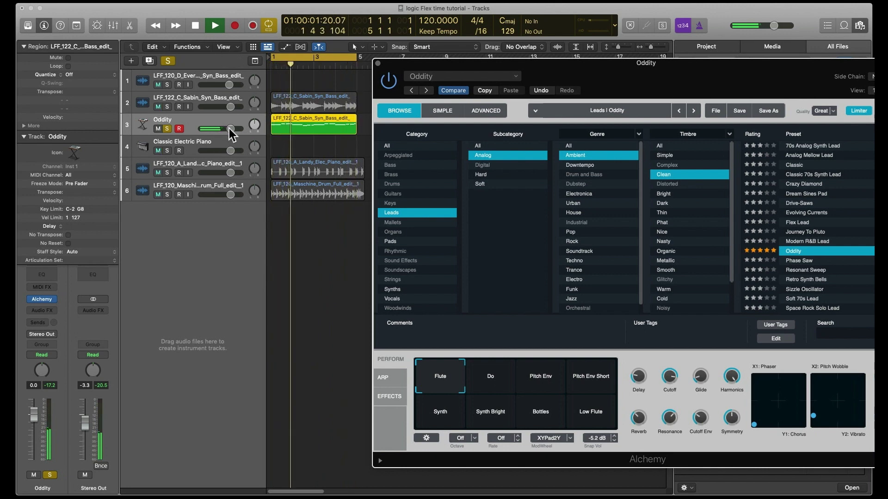
{"action": "left_click_drag", "start_coordinate": [230, 128], "coordinate": [232, 108]}
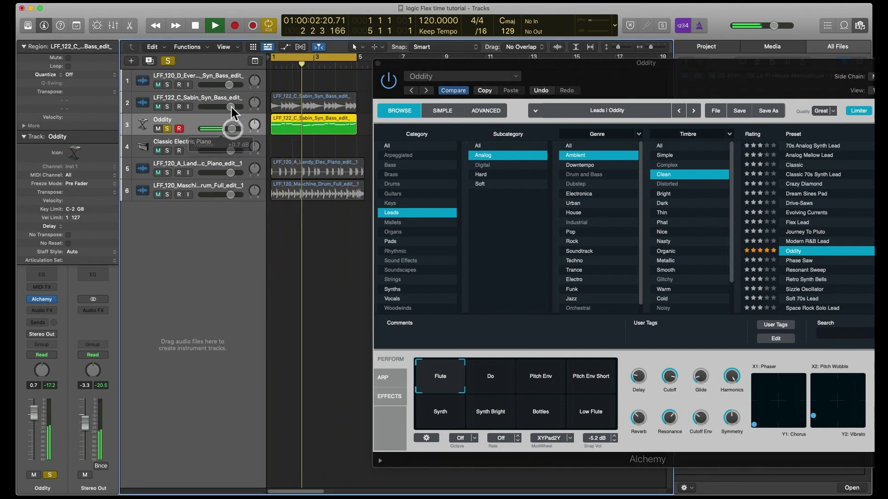
{"action": "left_click", "coordinate": [199, 25]}
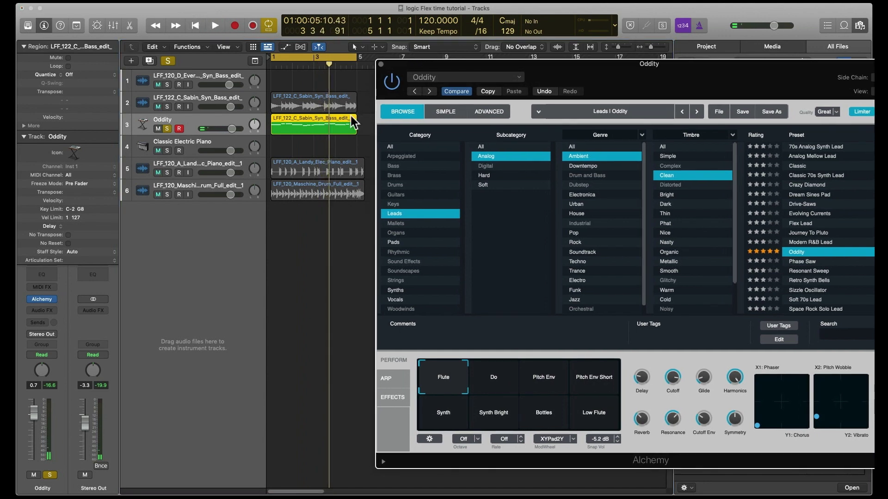
- Open the region in the Piano Roll, transpose all 16 notes up an octave, and play it
{"action": "double_click", "coordinate": [350, 124]}
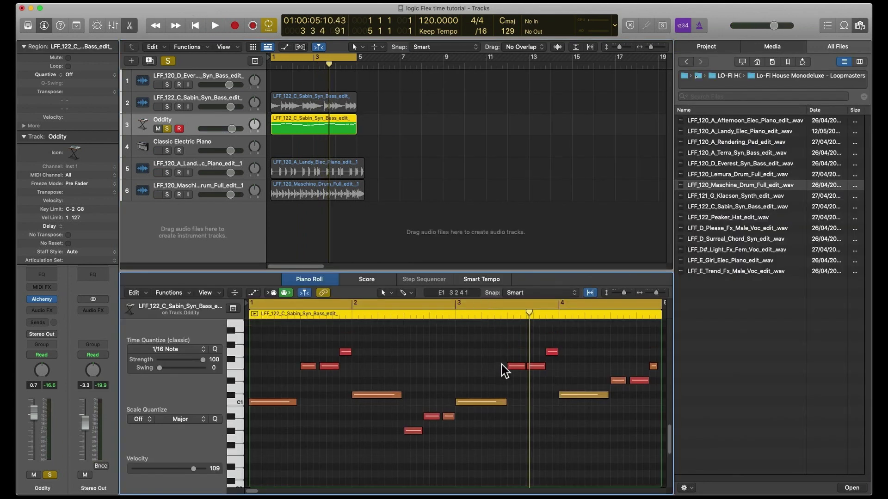
{"action": "scroll", "coordinate": [502, 365], "scroll_direction": "up", "scroll_amount": 2}
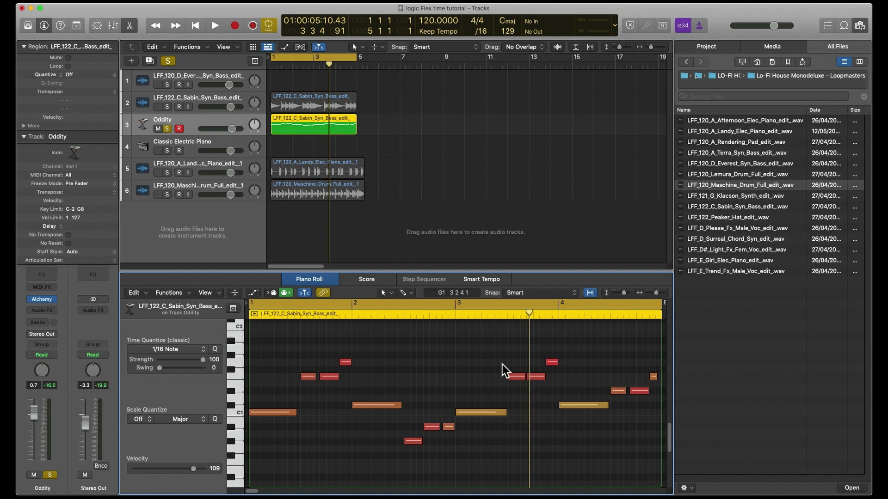
{"action": "key", "text": "super+a"}
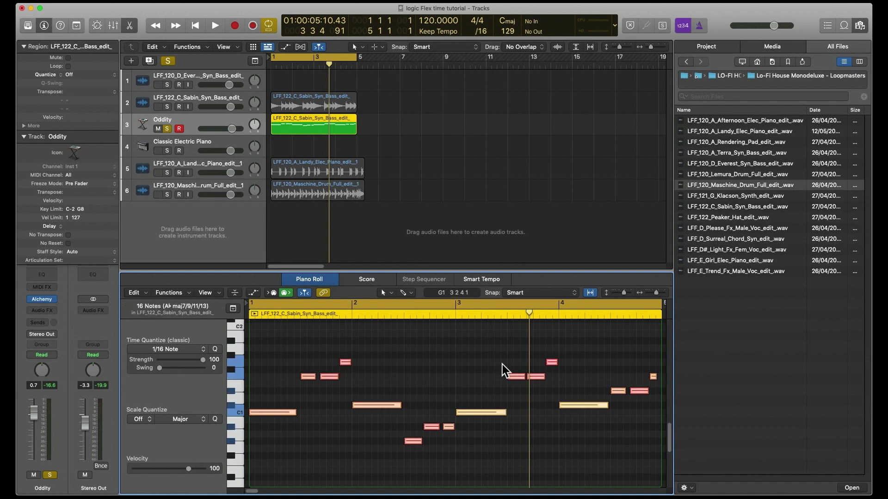
{"action": "key", "text": "shift+alt+Up"}
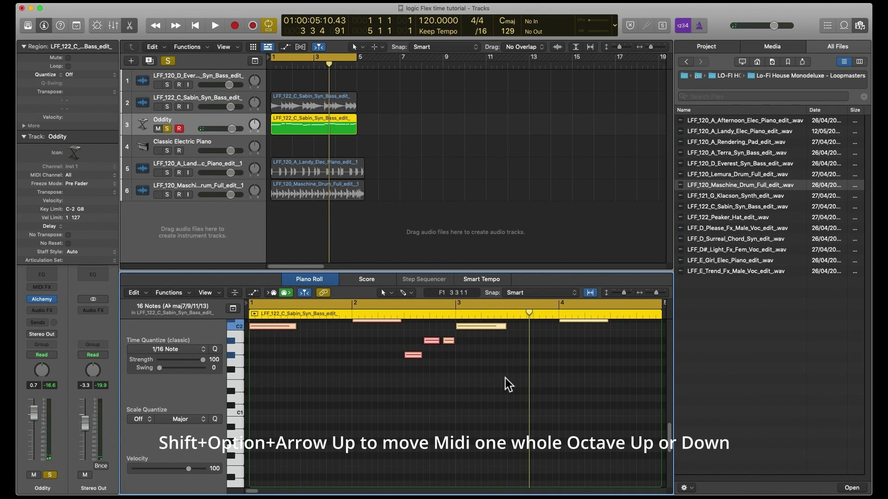
{"action": "scroll", "coordinate": [505, 379], "scroll_direction": "up", "scroll_amount": 5}
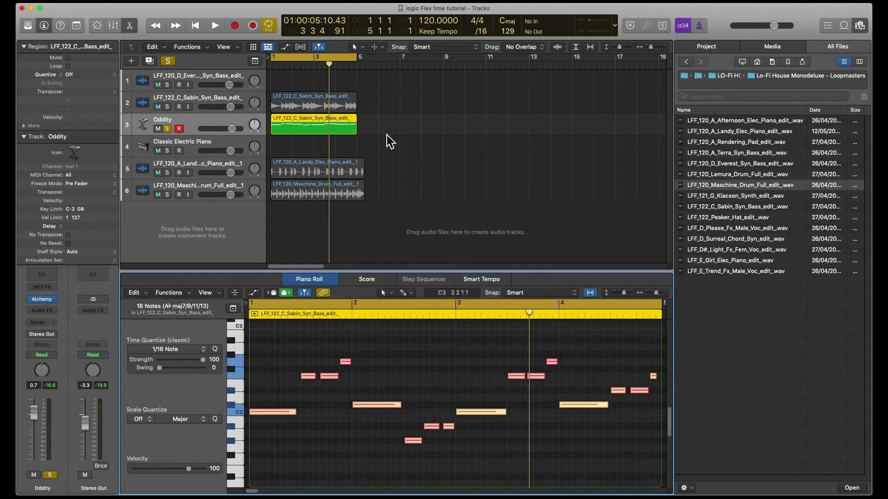
{"action": "left_click", "coordinate": [216, 26]}
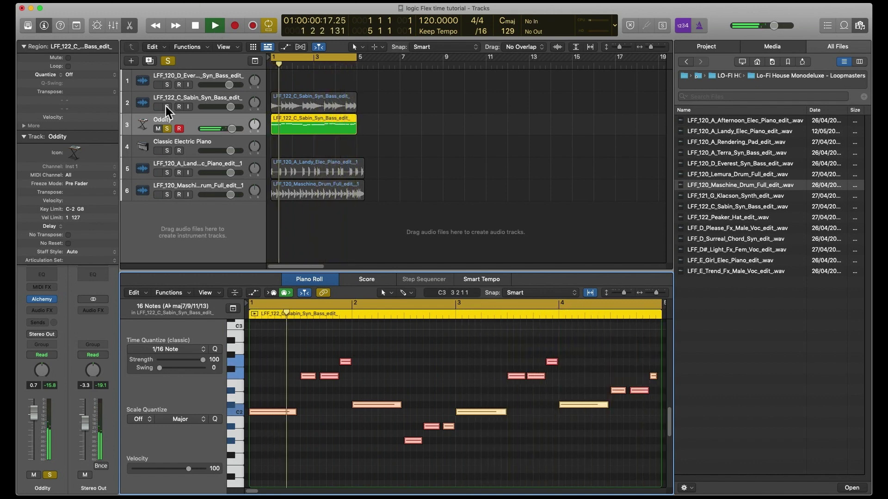
- Stop playback, hide the note editor, and play the Sabin bass track soloed with Oddity
{"action": "key", "text": "space"}
{"action": "left_click", "coordinate": [134, 29]}
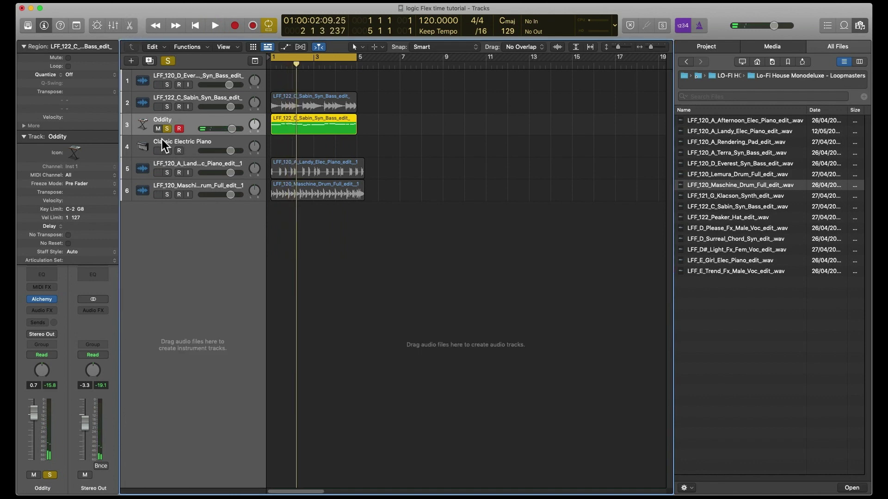
{"action": "left_click", "coordinate": [167, 107]}
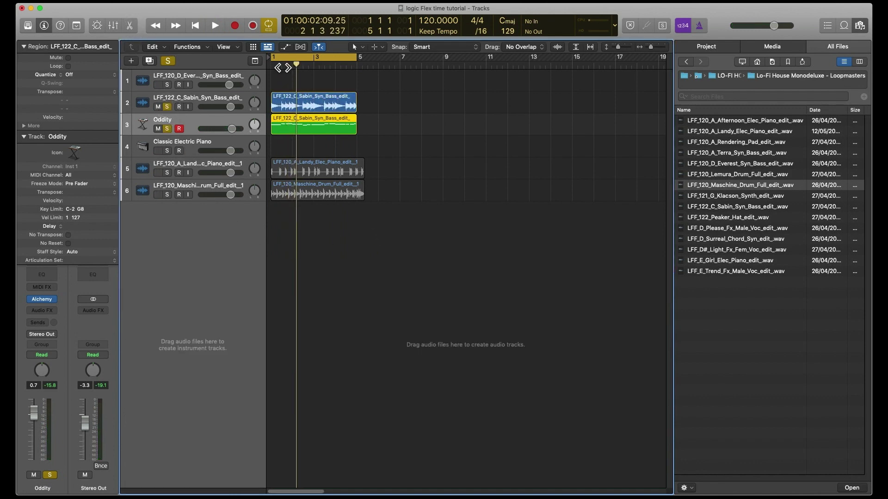
{"action": "left_click", "coordinate": [216, 27]}
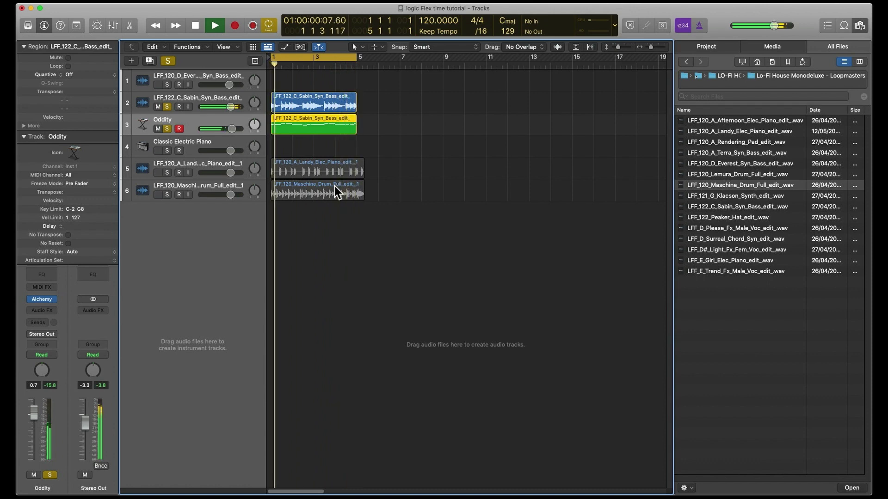
- Stop playback and copy the Oddity MIDI region onto track 4
{"action": "left_click", "coordinate": [198, 29]}
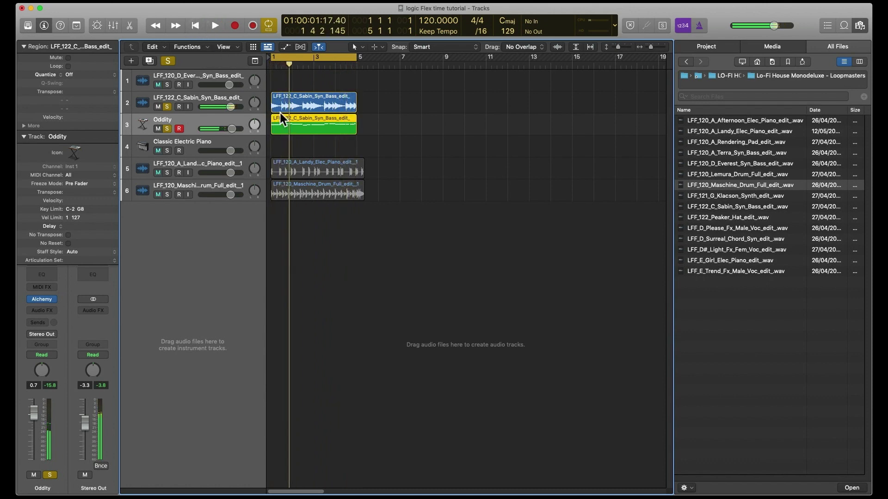
{"action": "left_click_drag", "start_coordinate": [298, 118], "coordinate": [299, 139]}
{"action": "key", "text": "e"}
- Load Hybrid_x64 in stereo on track 4 with the Poly Synths 39 Synthetic Harp preset
{"action": "left_click", "coordinate": [47, 285]}
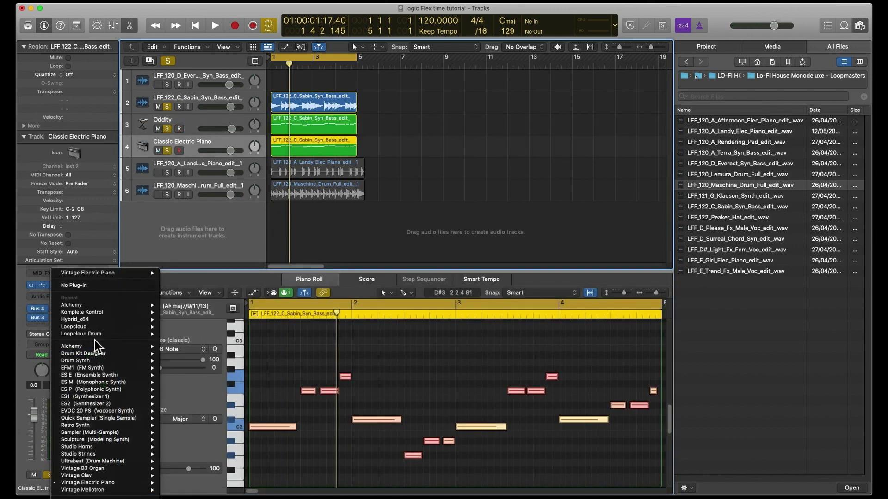
{"action": "mouse_move", "coordinate": [97, 319]}
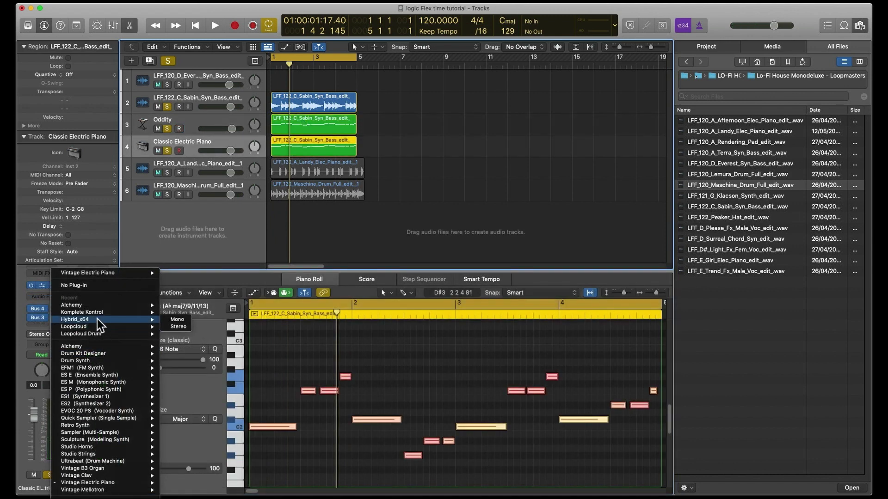
{"action": "left_click", "coordinate": [177, 327]}
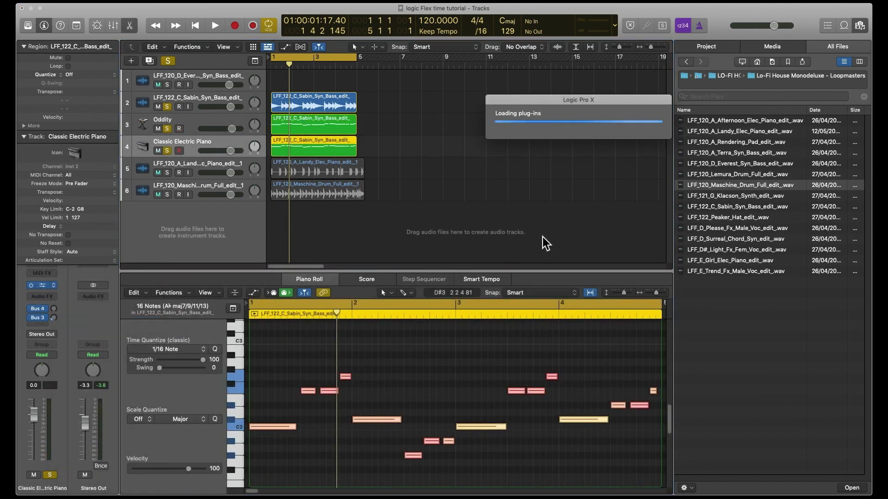
{"action": "left_click_drag", "start_coordinate": [557, 101], "coordinate": [625, 148]}
{"action": "left_click", "coordinate": [680, 159]}
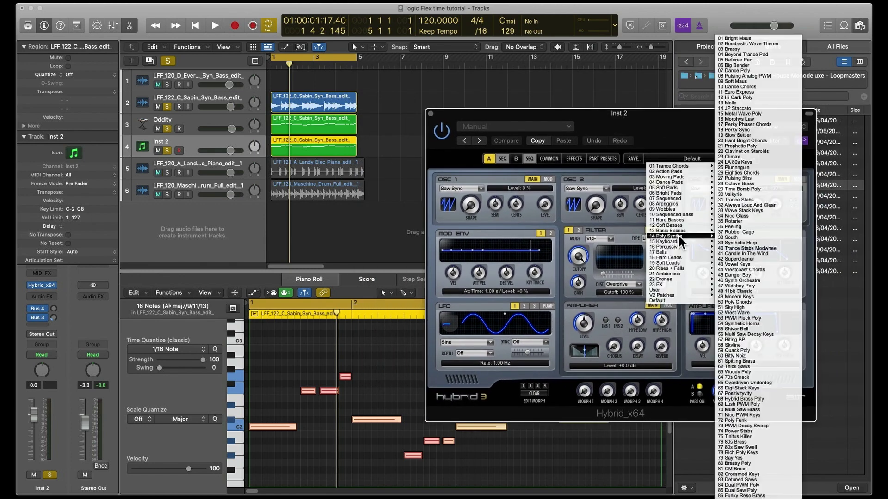
{"action": "mouse_move", "coordinate": [675, 235]}
{"action": "left_click", "coordinate": [731, 242]}
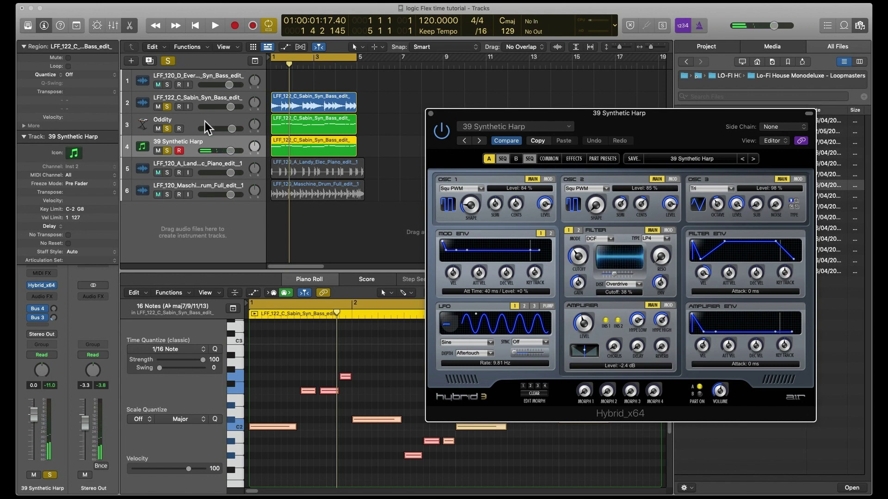
- Play the project and solo the bass and Oddity tracks against the harp layer
{"action": "left_click", "coordinate": [173, 137]}
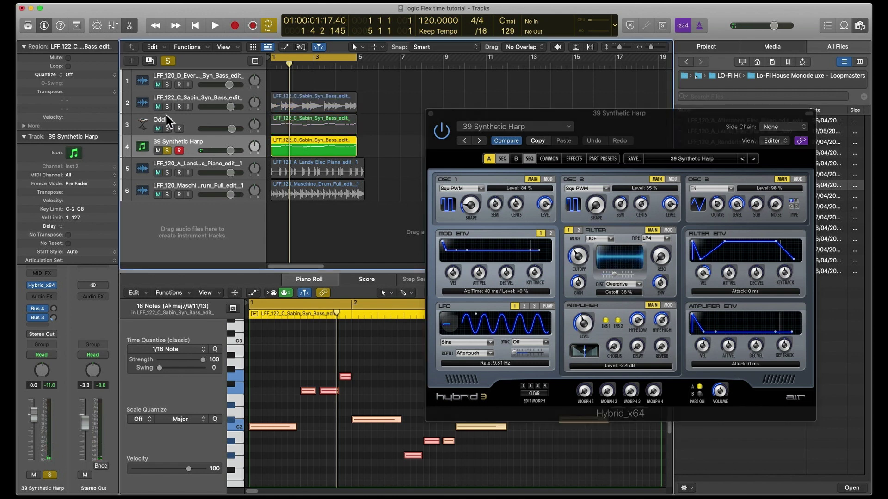
{"action": "left_click", "coordinate": [218, 26]}
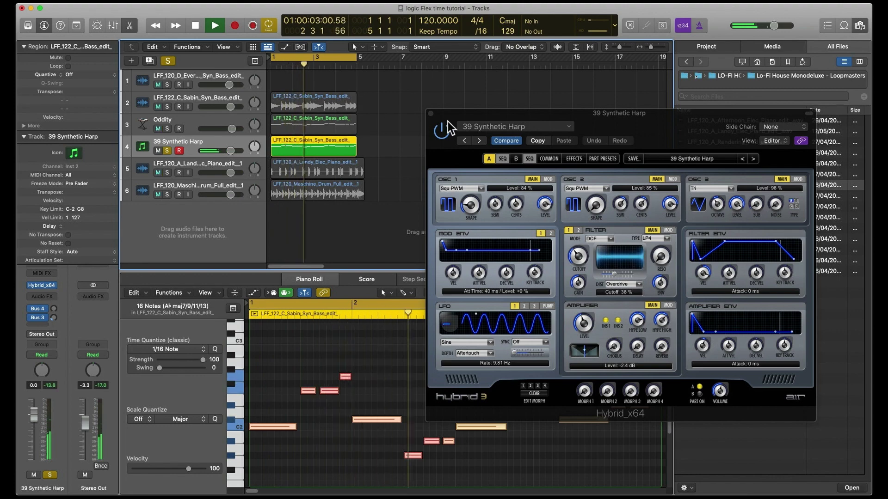
{"action": "left_click_drag", "start_coordinate": [447, 122], "coordinate": [476, 65]}
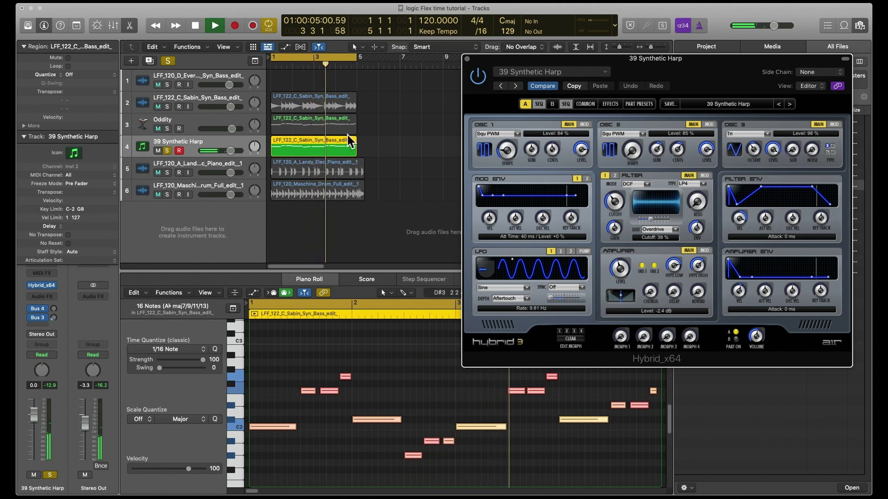
{"action": "left_click", "coordinate": [167, 108]}
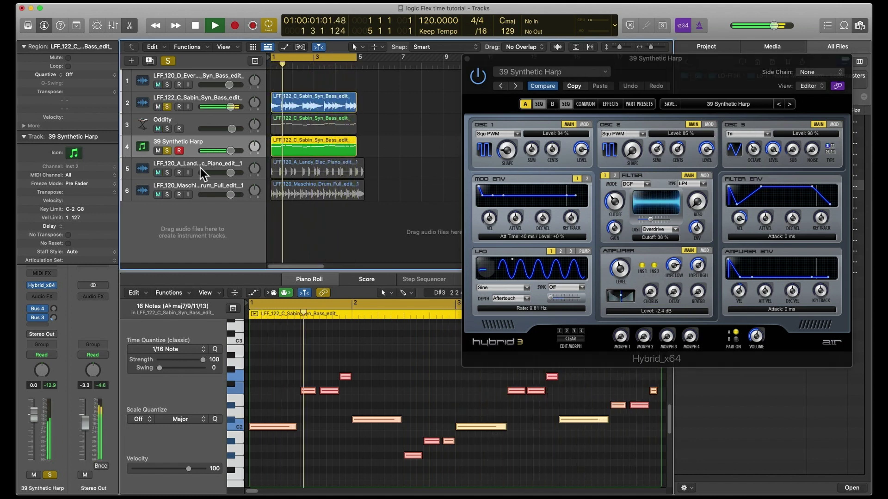
{"action": "left_click_drag", "start_coordinate": [686, 73], "coordinate": [665, 94]}
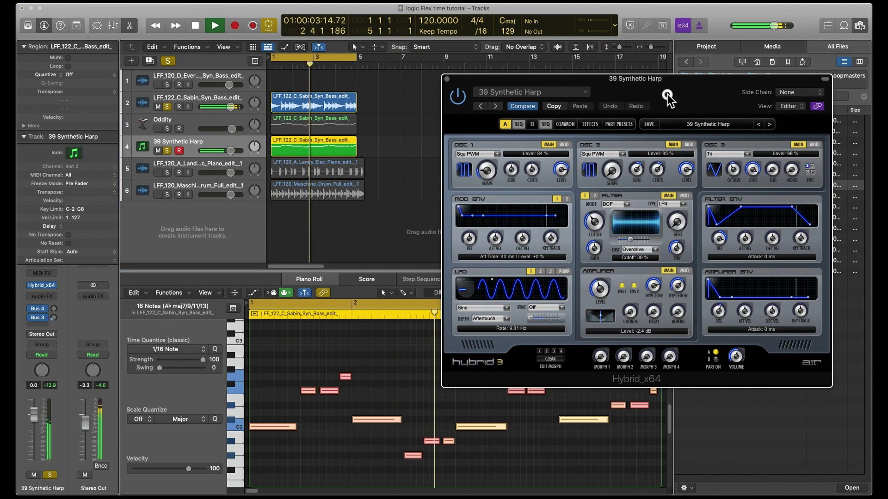
{"action": "left_click", "coordinate": [168, 129]}
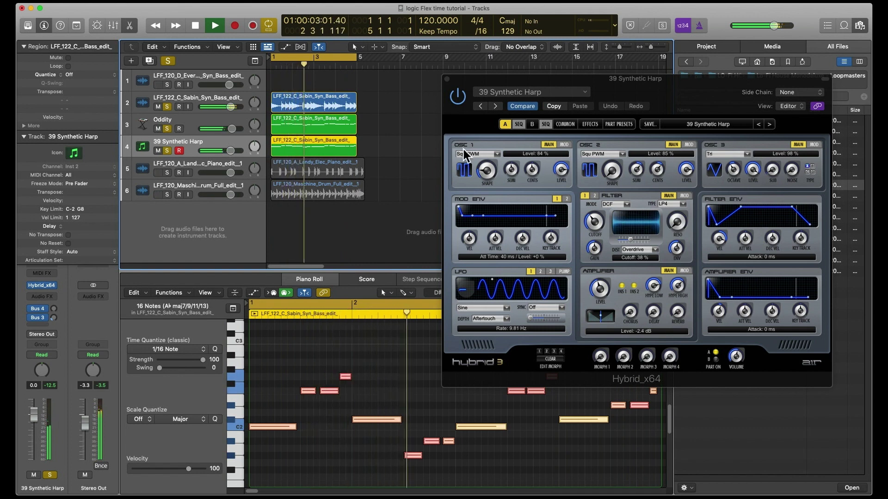
- Stop playback and close the Hybrid Synthetic Harp window
{"action": "left_click_drag", "start_coordinate": [490, 85], "coordinate": [487, 70]}
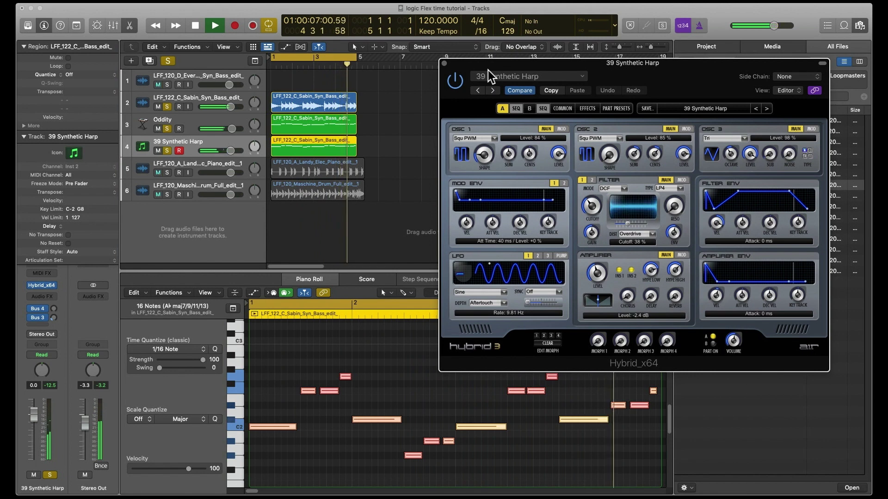
{"action": "key", "text": "space"}
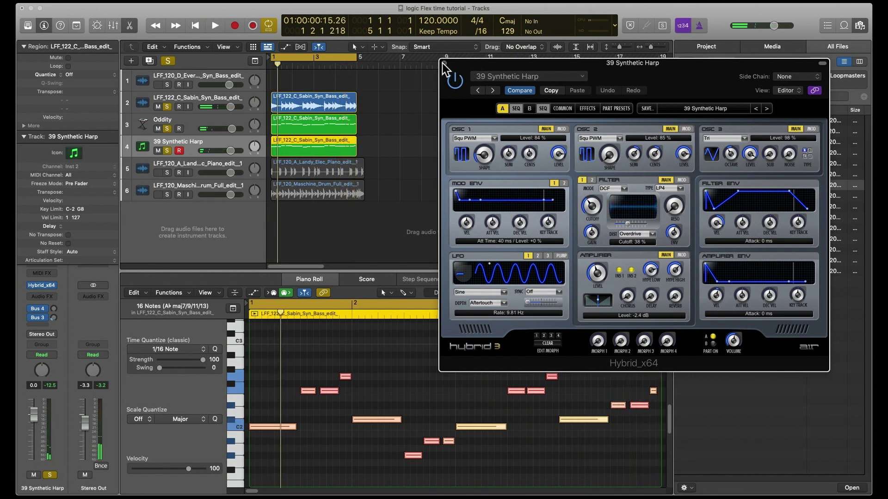
{"action": "left_click_drag", "start_coordinate": [465, 62], "coordinate": [444, 81]}
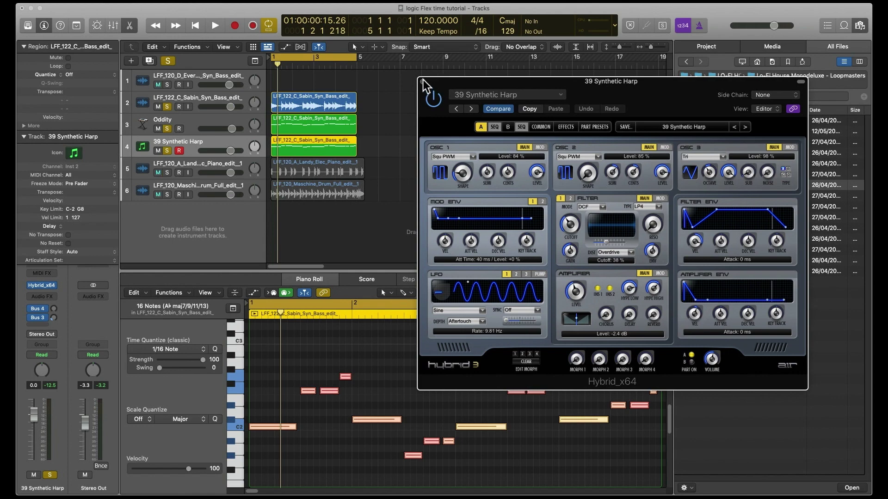
{"action": "left_click", "coordinate": [423, 81]}
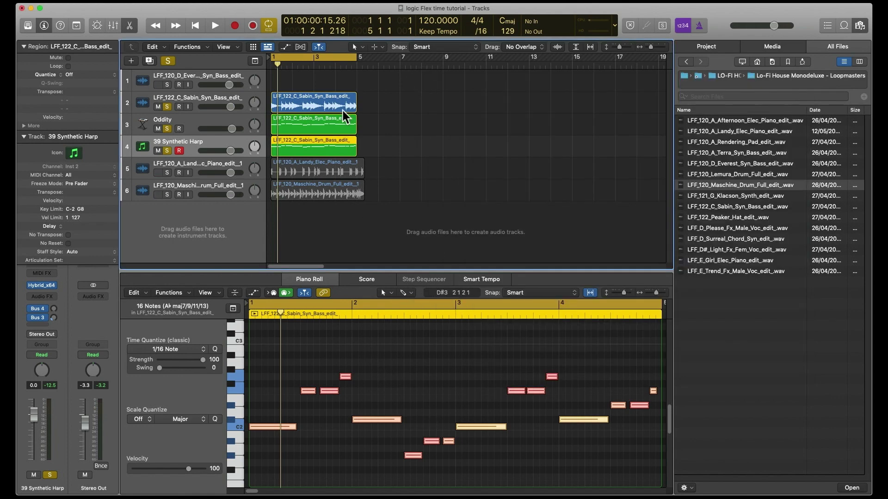
- Transpose the Synthetic Harp notes in the piano roll up by octaves
{"action": "left_click", "coordinate": [285, 353]}
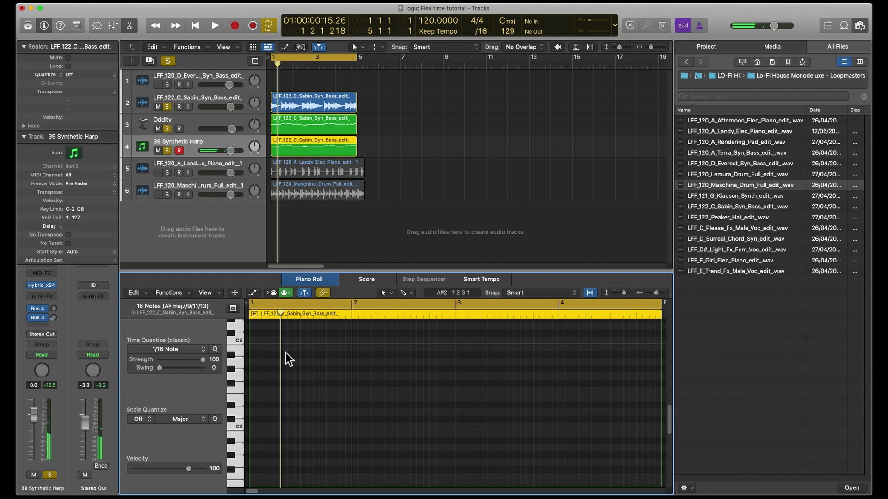
{"action": "key", "text": "alt+Down"}
{"action": "key", "text": "alt+Down"}
{"action": "key", "text": "alt+Down"}
{"action": "key", "text": "alt+Down"}
{"action": "key", "text": "alt+Down"}
{"action": "key", "text": "alt+Down"}
{"action": "key", "text": "alt+Down"}
{"action": "key", "text": "alt+Down"}
{"action": "key", "text": "alt+Down"}
{"action": "key", "text": "alt+Down"}
{"action": "key", "text": "alt+Down"}
{"action": "key", "text": "alt+Down"}
{"action": "key", "text": "alt+Down"}
{"action": "key", "text": "alt+Down"}
{"action": "key", "text": "alt+Down"}
{"action": "key", "text": "alt+Down"}
{"action": "key", "text": "alt+Down"}
{"action": "key", "text": "alt+Down"}
{"action": "key", "text": "alt+Down"}
{"action": "key", "text": "alt+Down"}
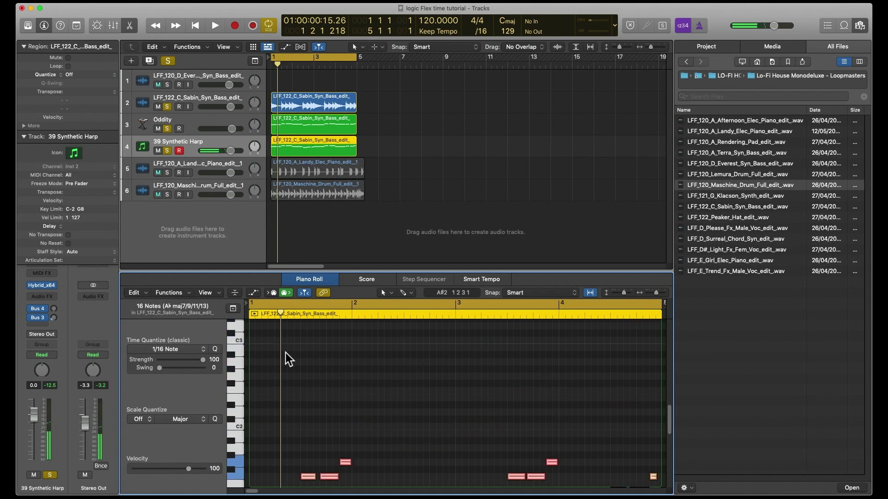
{"action": "key", "text": "alt+shift+Up"}
{"action": "key", "text": "alt+shift+Up"}
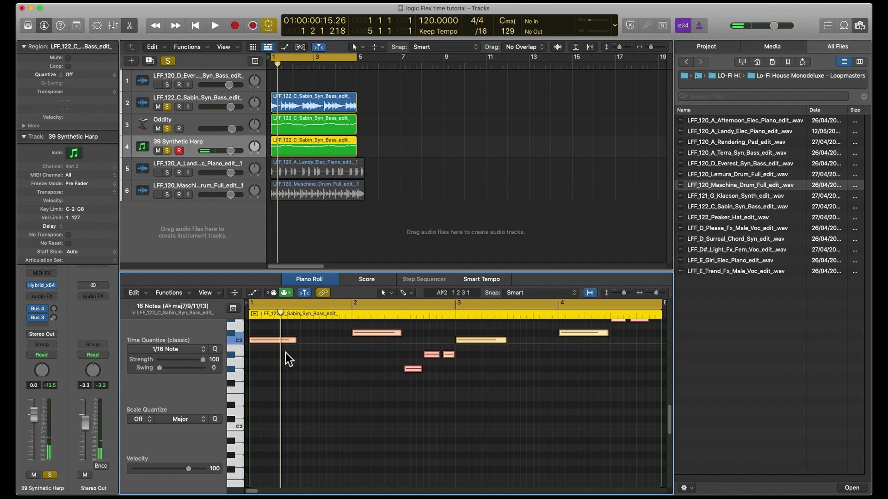
{"action": "key", "text": "alt+shift+Up"}
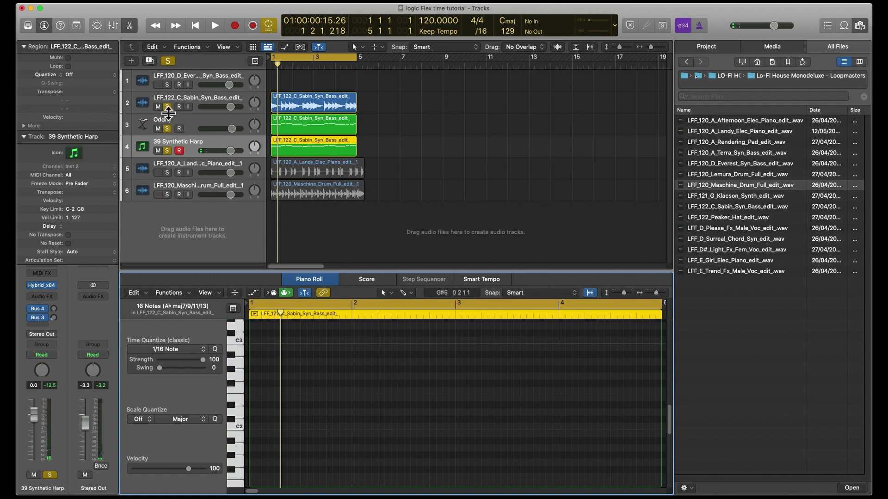
- Play from the start and toggle the Oddity track's solo off and back on
{"action": "left_click", "coordinate": [204, 27]}
{"action": "left_click", "coordinate": [216, 27]}
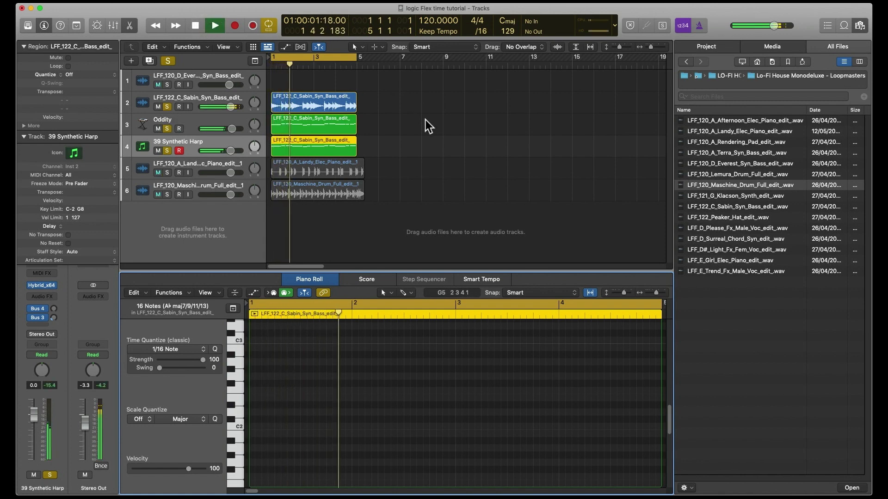
{"action": "scroll", "coordinate": [426, 375], "scroll_direction": "up", "scroll_amount": 5}
{"action": "scroll", "coordinate": [426, 376], "scroll_direction": "up", "scroll_amount": 5}
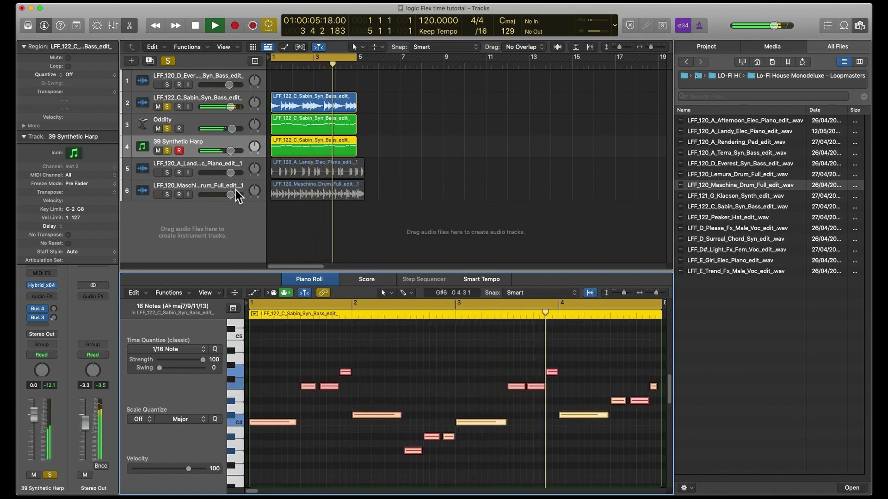
{"action": "left_click", "coordinate": [167, 128]}
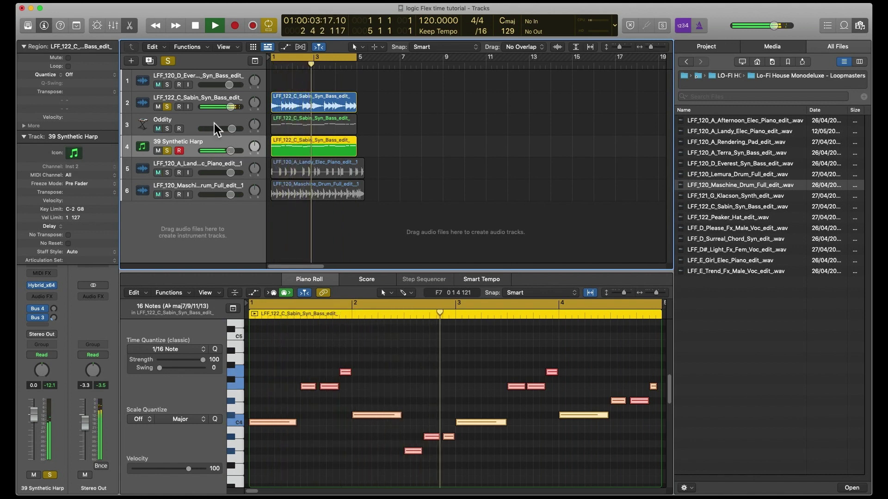
{"action": "left_click", "coordinate": [167, 129]}
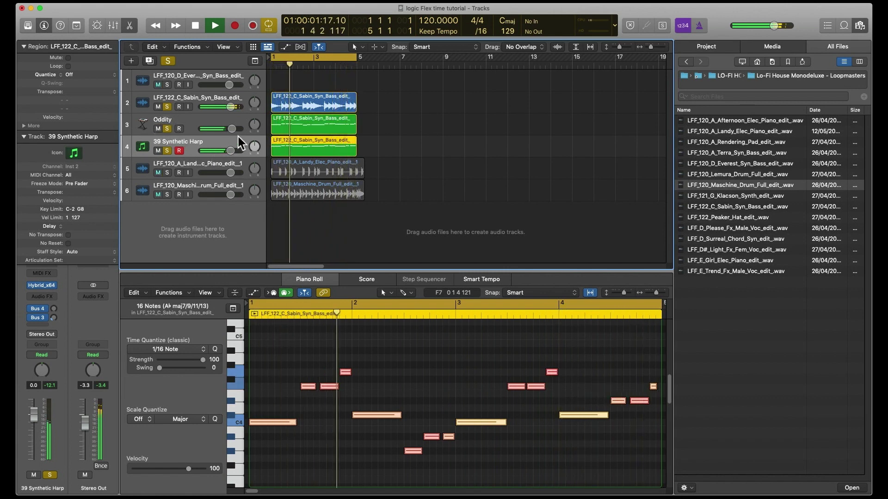
- Stop playback and duplicate the Oddity track with its Alchemy settings
{"action": "left_click", "coordinate": [212, 121]}
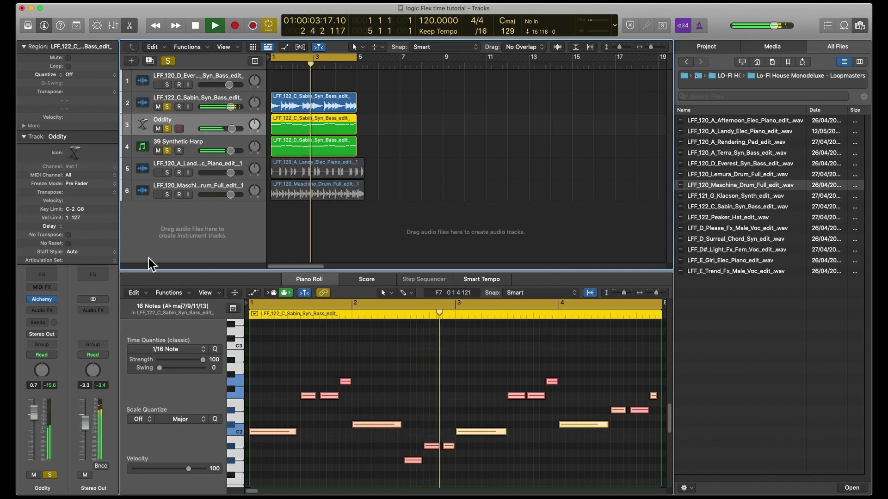
{"action": "left_click", "coordinate": [41, 299]}
{"action": "left_click", "coordinate": [41, 298]}
{"action": "key", "text": "space"}
{"action": "left_click", "coordinate": [42, 299]}
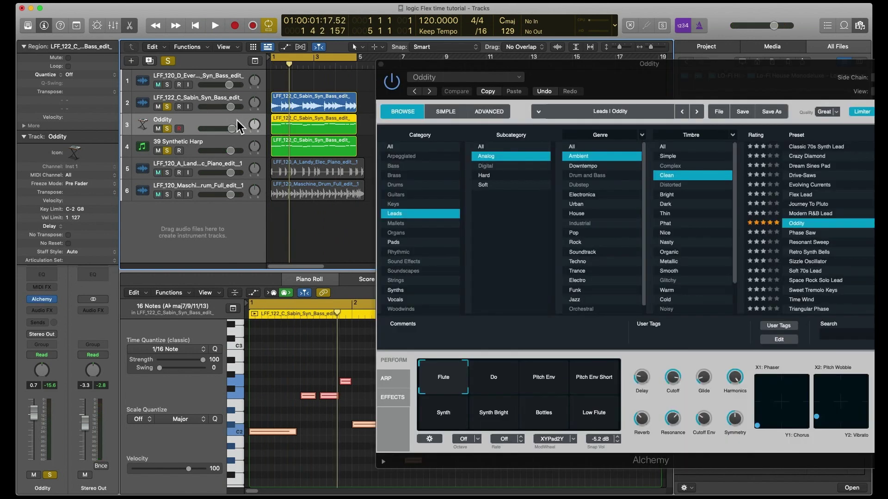
{"action": "key", "text": "super+d"}
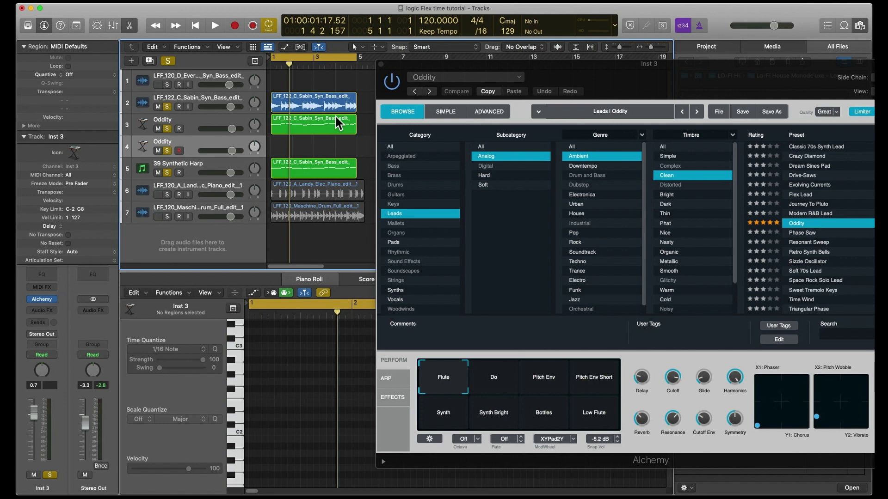
- Copy the bass MIDI region onto track 4 and mute the Oddity track
{"action": "left_click", "coordinate": [323, 120]}
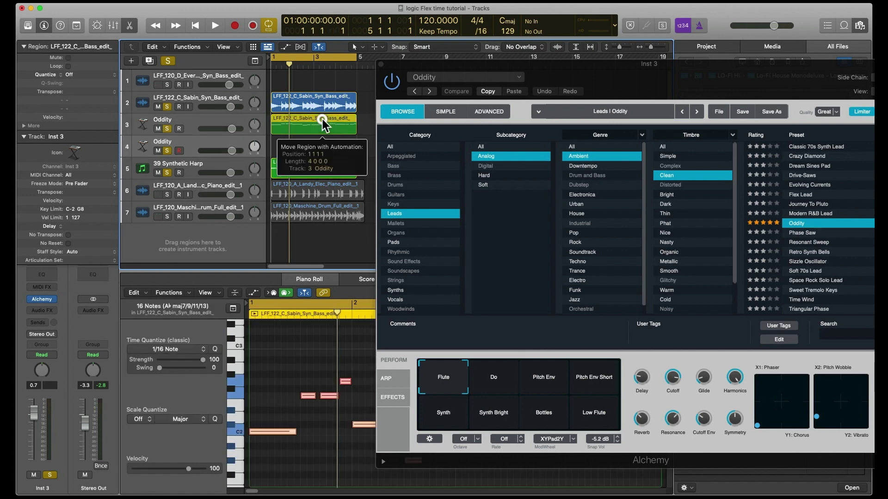
{"action": "left_click_drag", "start_coordinate": [323, 127], "coordinate": [322, 148]}
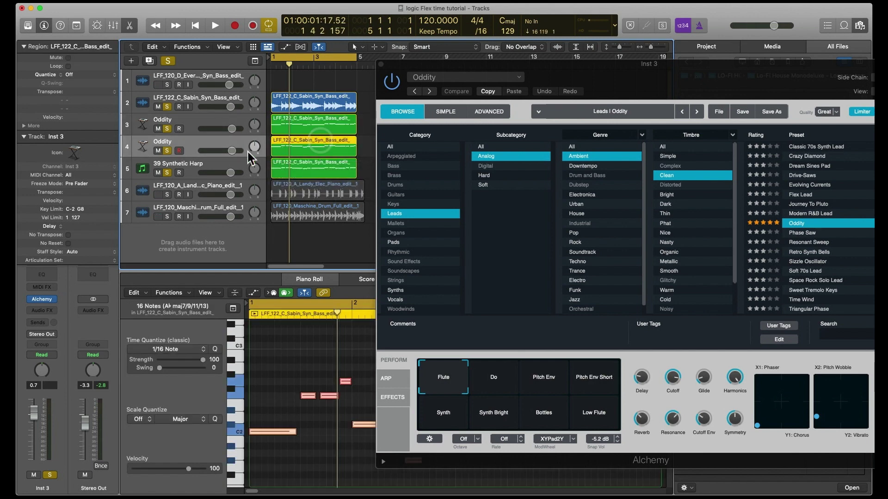
{"action": "left_click", "coordinate": [157, 128]}
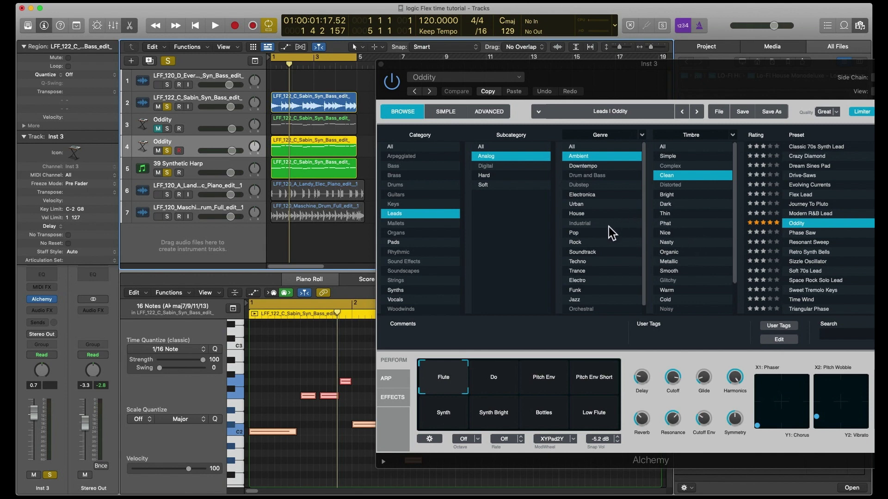
- Load the Epic Hook Synth preset using Alchemy's House genre and Simple timbre filters
{"action": "left_click", "coordinate": [600, 213]}
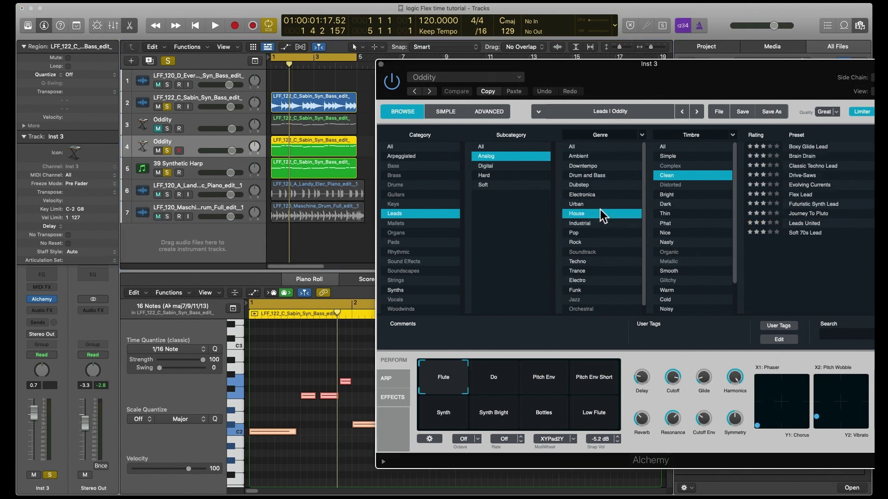
{"action": "left_click", "coordinate": [675, 158]}
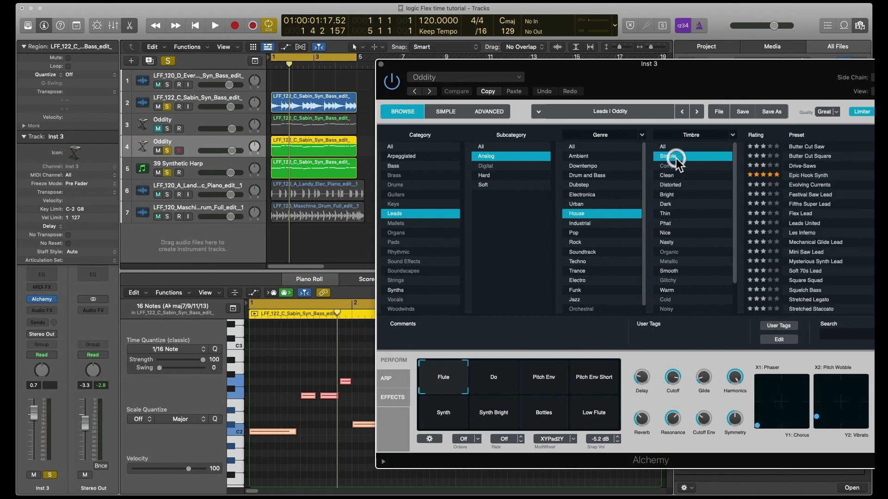
{"action": "left_click", "coordinate": [798, 177]}
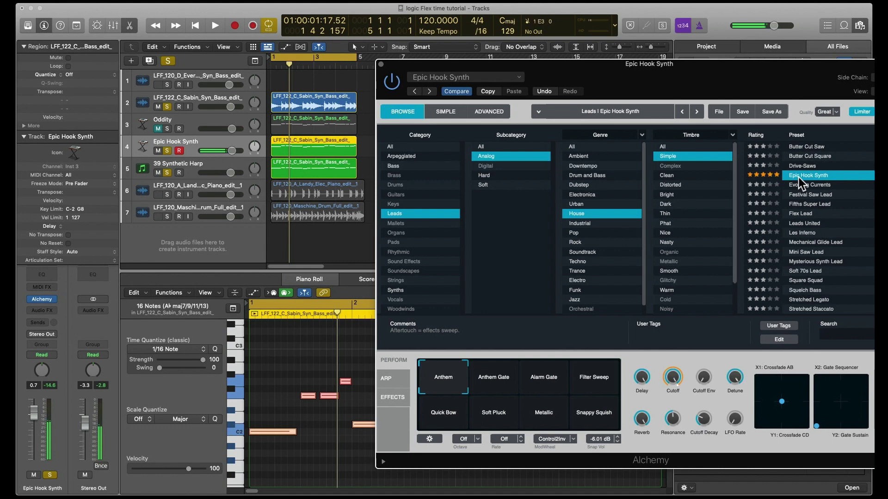
- Play the project while trying the Filter Sweep and Anthem Gate performance snapshots
{"action": "left_click", "coordinate": [588, 386]}
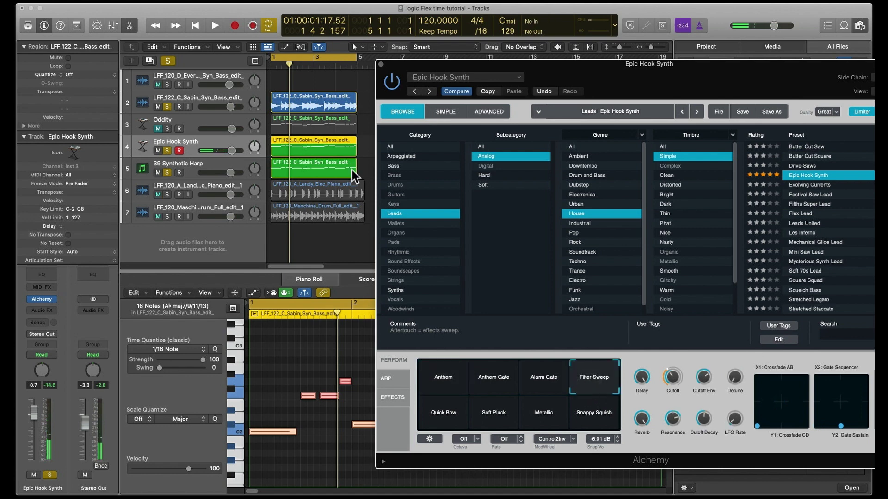
{"action": "left_click", "coordinate": [213, 26]}
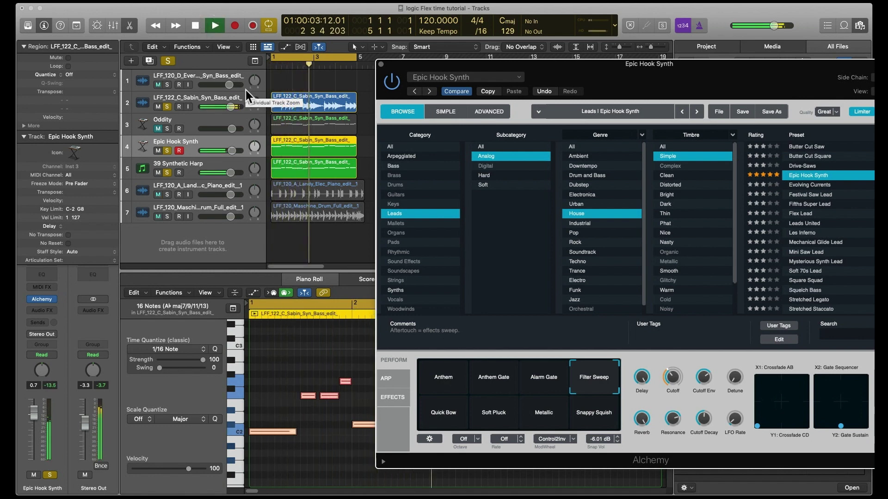
{"action": "left_click_drag", "start_coordinate": [546, 76], "coordinate": [593, 78]}
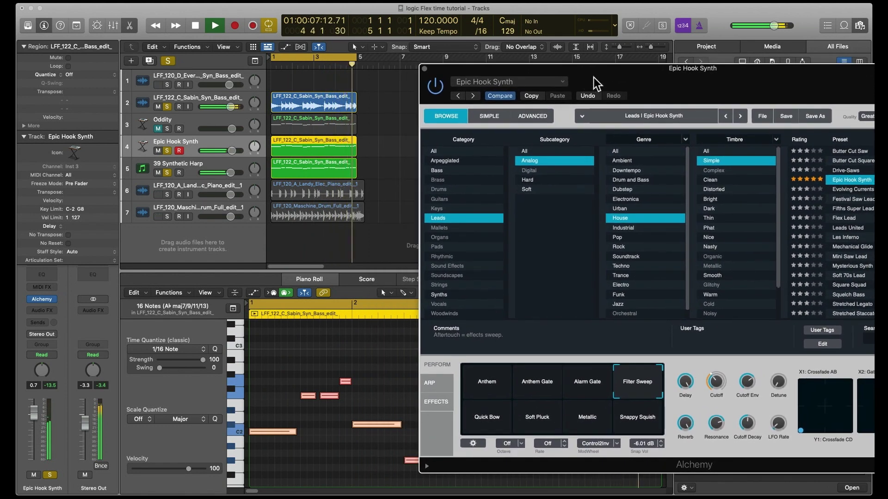
{"action": "left_click", "coordinate": [530, 383]}
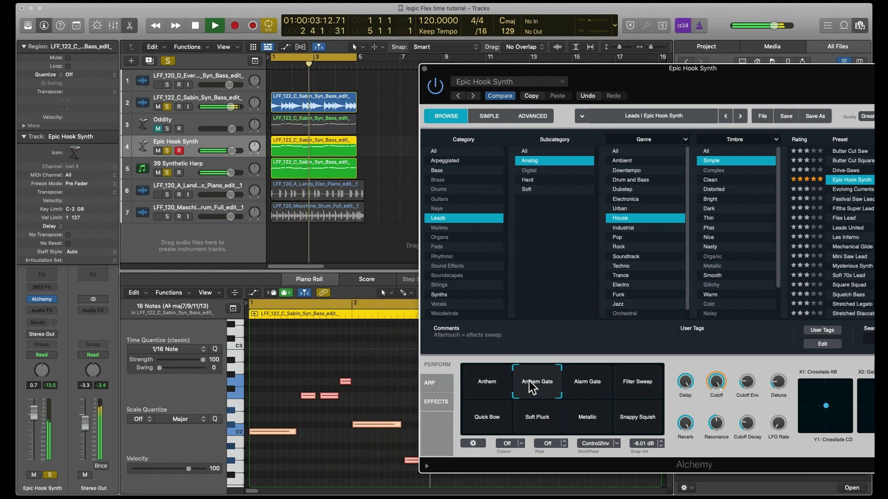
{"action": "left_click_drag", "start_coordinate": [615, 78], "coordinate": [624, 67]}
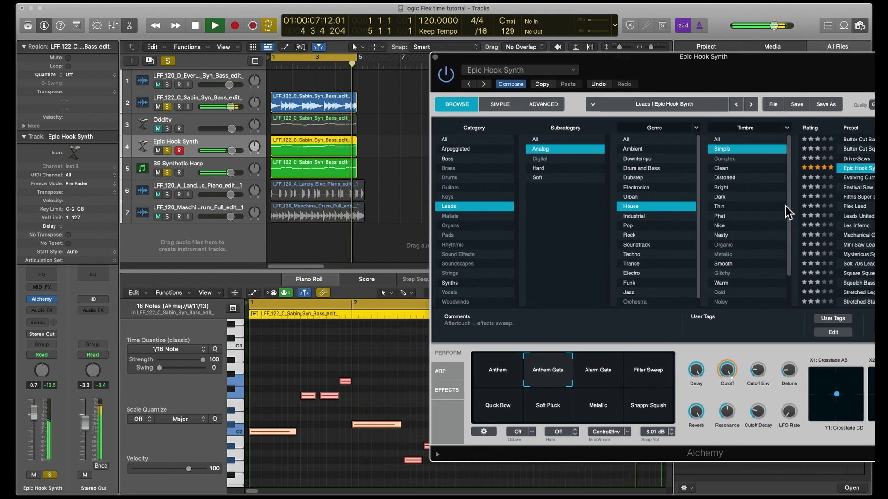
{"action": "left_click_drag", "start_coordinate": [785, 69], "coordinate": [672, 65]}
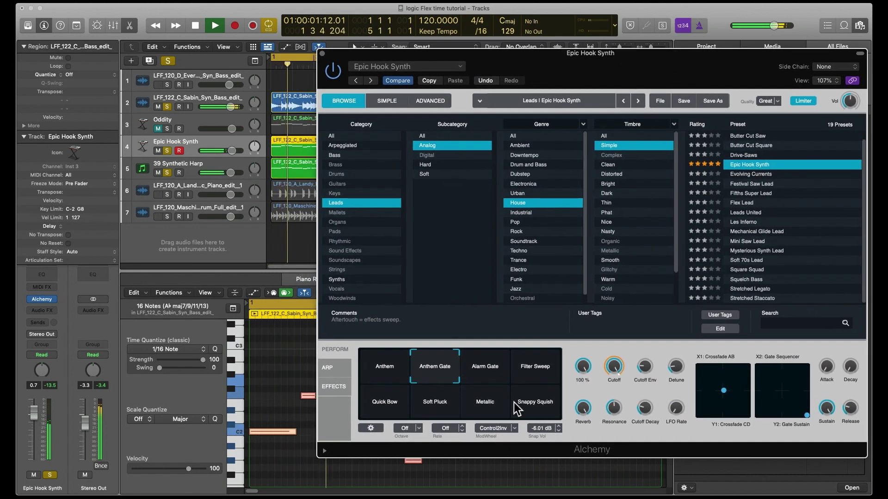
- Try the Alarm Gate and Anthem snapshots, settle on Soft Pluck, and bring Oddity back
{"action": "left_click", "coordinate": [497, 362]}
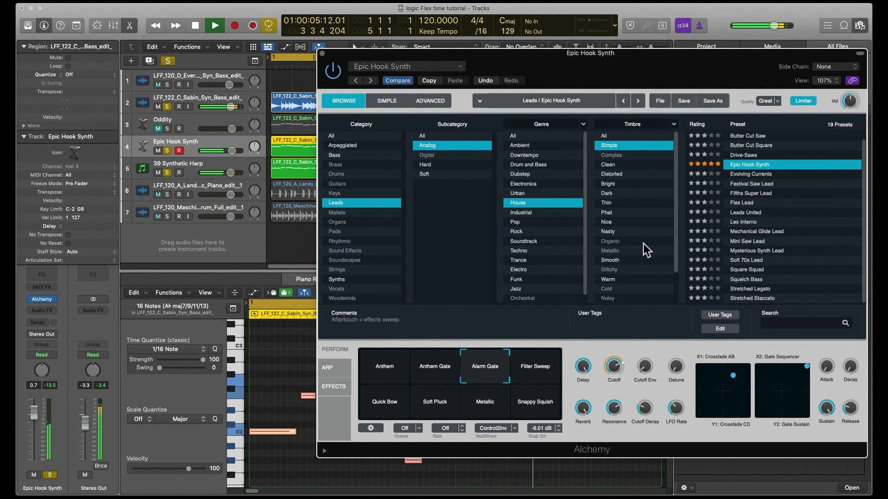
{"action": "scroll", "coordinate": [748, 200], "scroll_direction": "up", "scroll_amount": 1}
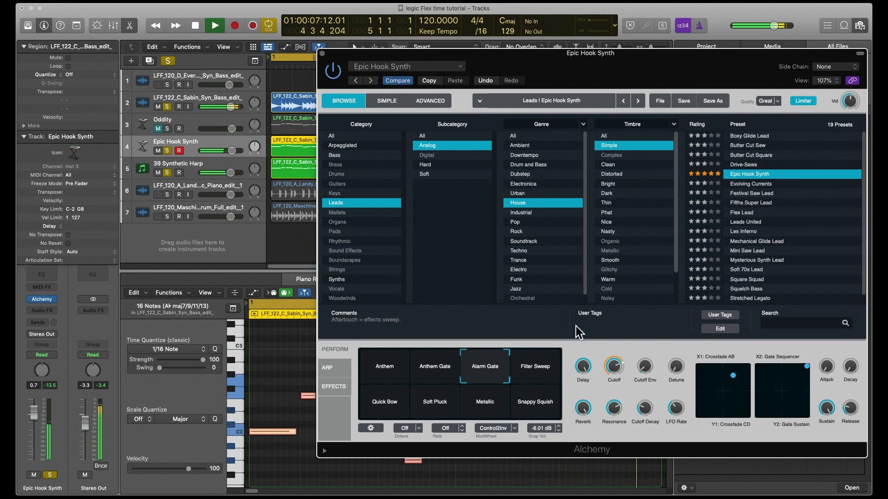
{"action": "left_click", "coordinate": [407, 367]}
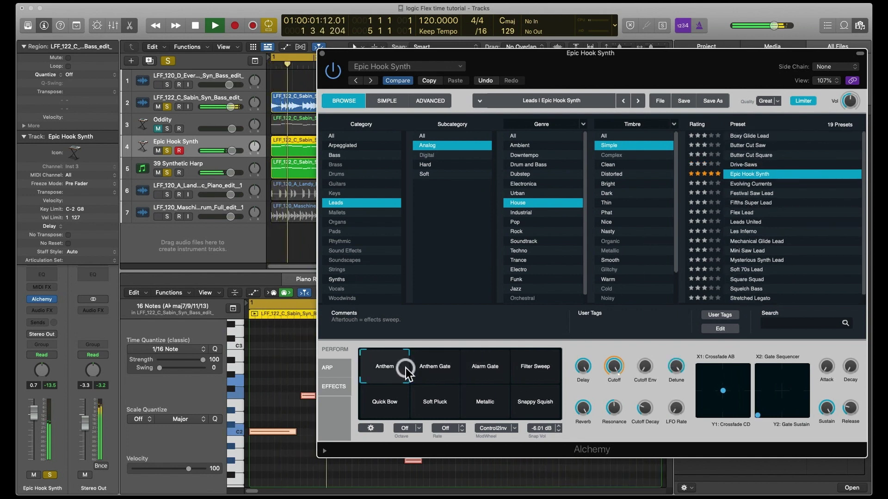
{"action": "left_click_drag", "start_coordinate": [488, 61], "coordinate": [495, 73]}
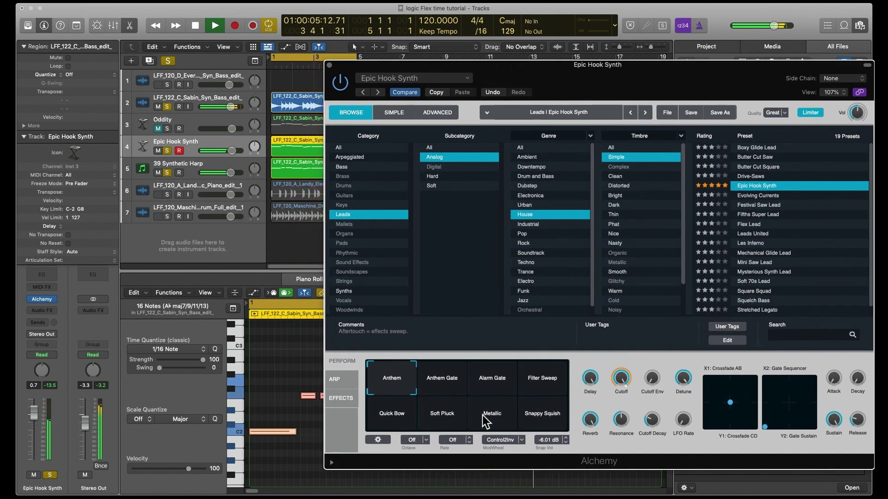
{"action": "left_click", "coordinate": [433, 417]}
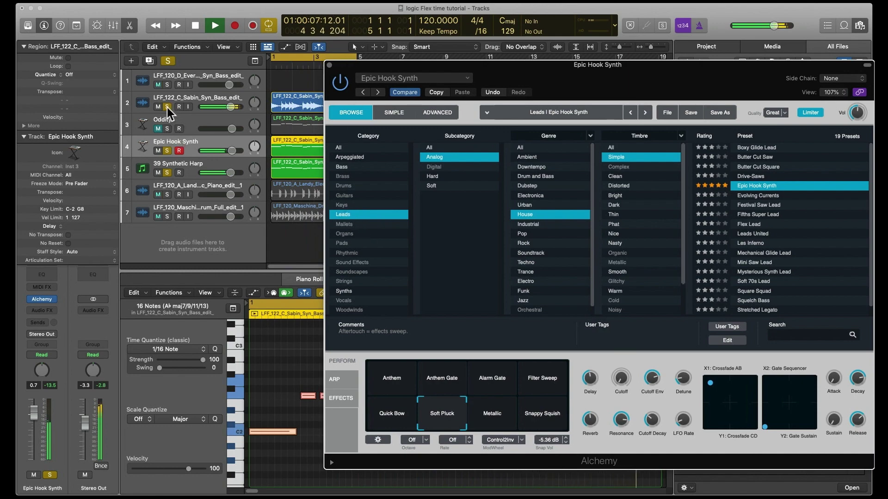
{"action": "left_click_drag", "start_coordinate": [381, 66], "coordinate": [424, 47]}
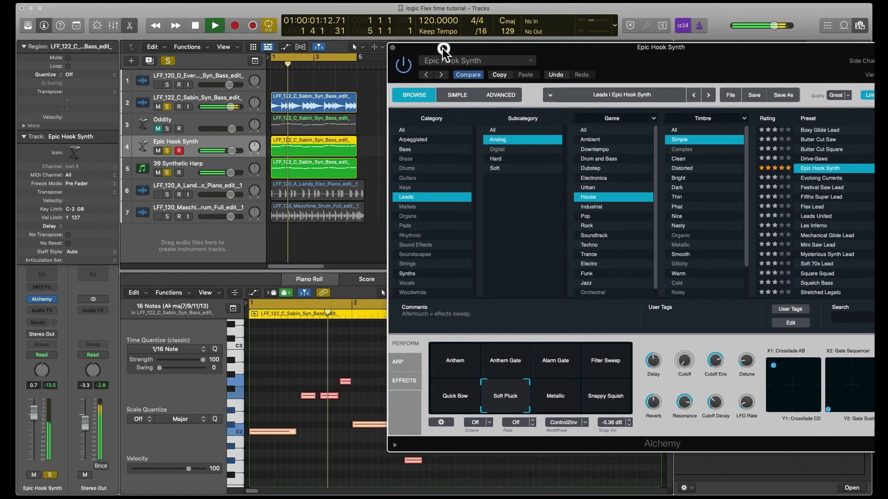
{"action": "left_click", "coordinate": [166, 129]}
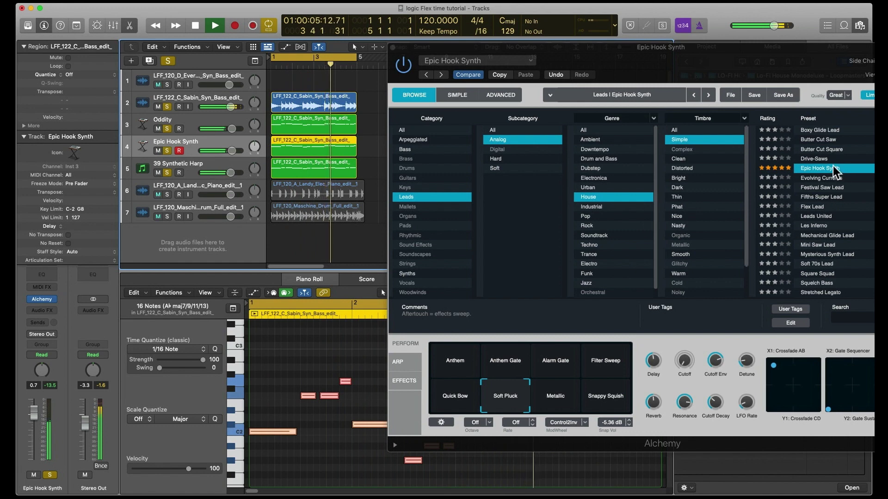
- Load Soft 70s Lead, solo only track 4, and play it with notes shown as a score
{"action": "left_click", "coordinate": [819, 262]}
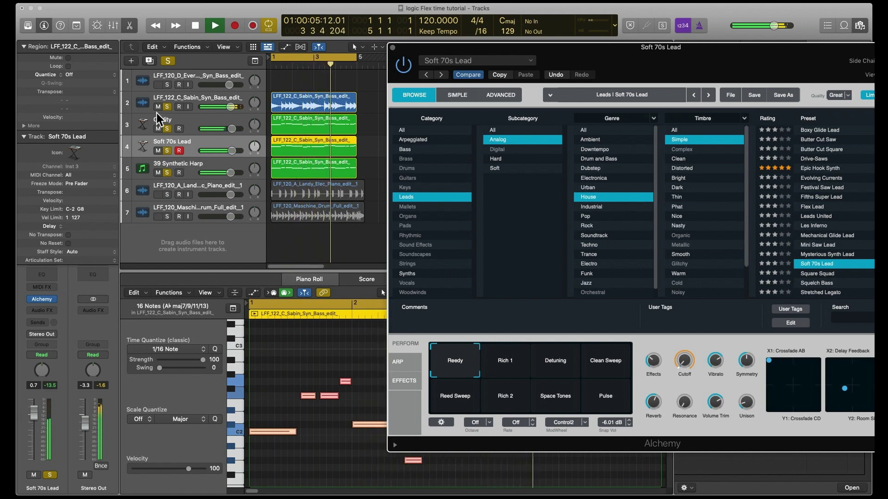
{"action": "key", "text": "space"}
{"action": "left_click", "coordinate": [167, 62]}
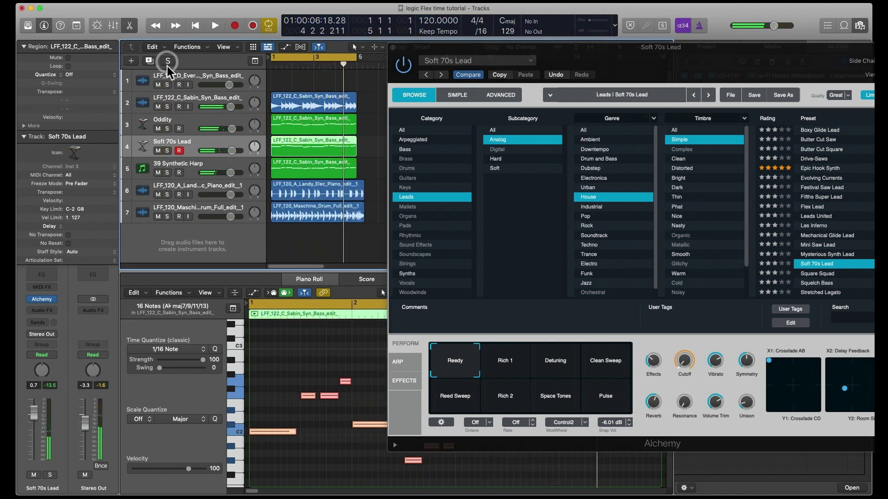
{"action": "left_click", "coordinate": [166, 149]}
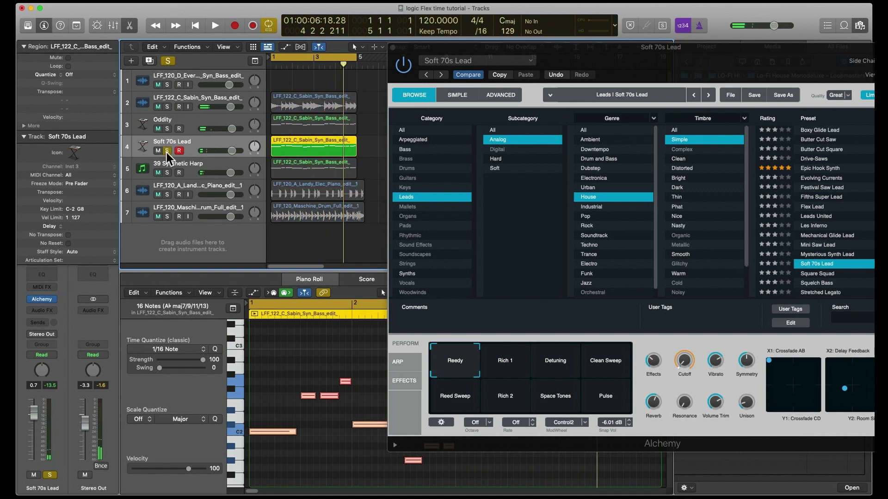
{"action": "left_click", "coordinate": [366, 279]}
{"action": "key", "text": "space"}
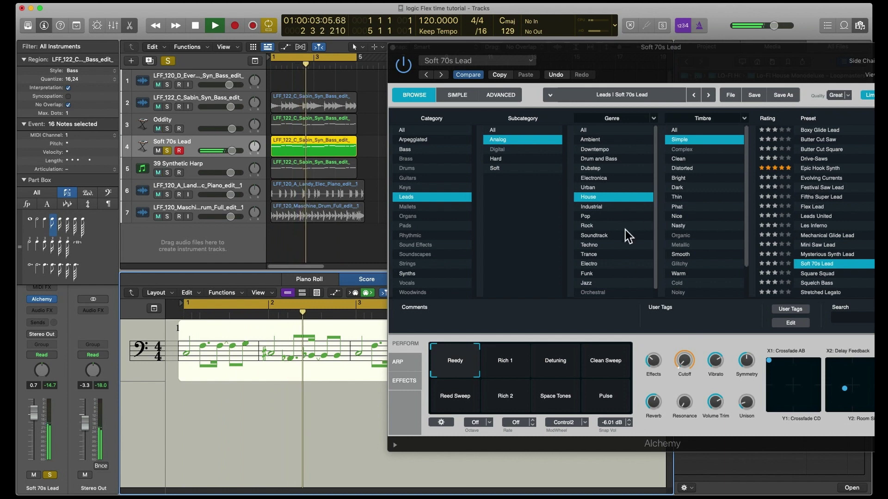
- Stop playback and load the Dark Edgy Lead preset from Alchemy's Dubstep Digital leads
{"action": "key", "text": "space"}
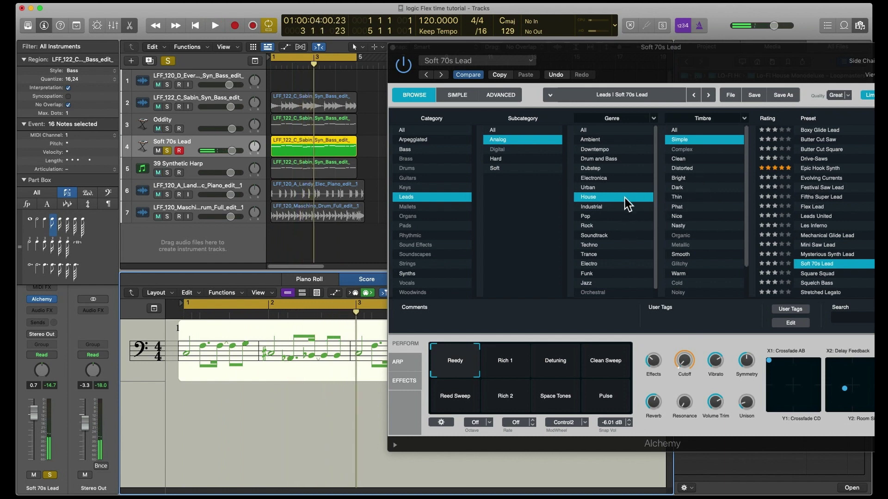
{"action": "left_click", "coordinate": [609, 170]}
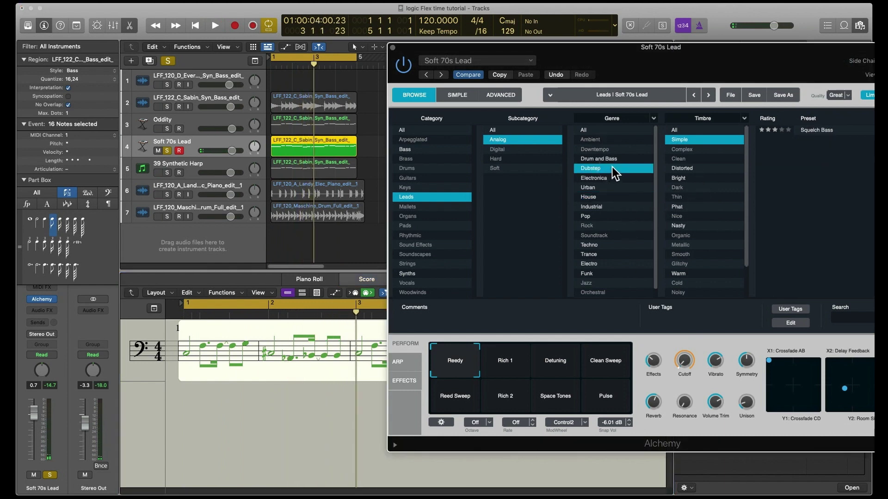
{"action": "left_click", "coordinate": [674, 131]}
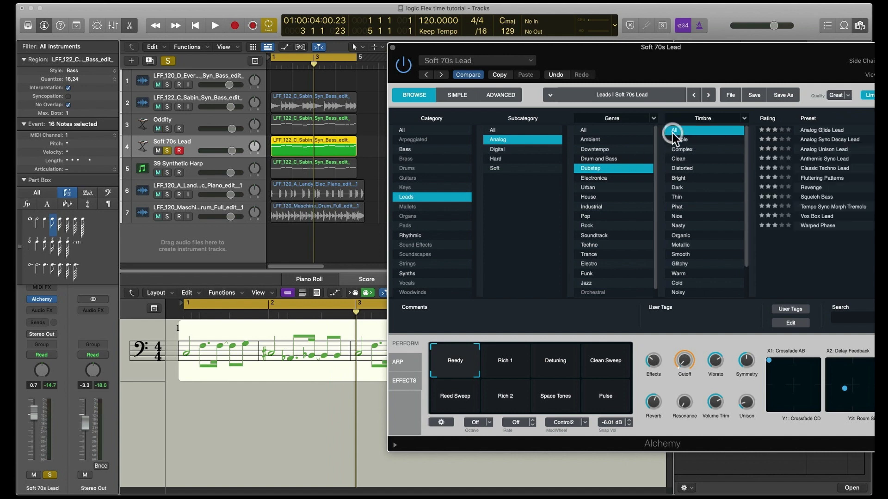
{"action": "left_click", "coordinate": [537, 150]}
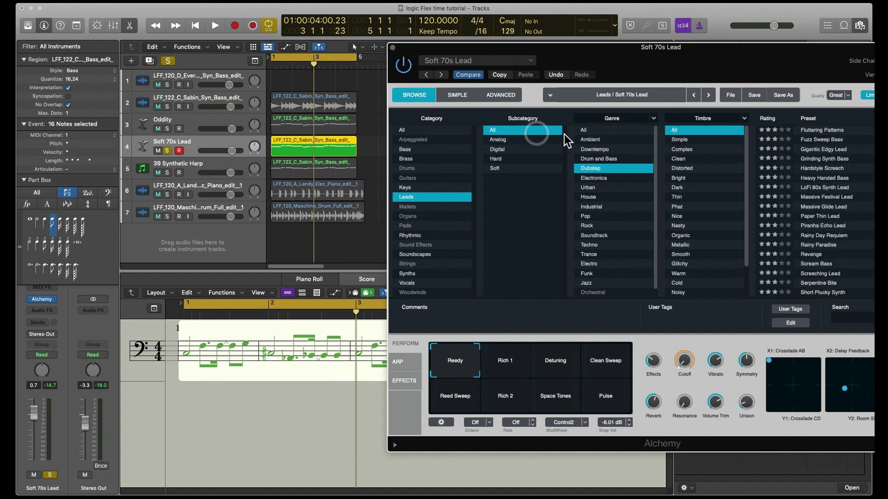
{"action": "left_click", "coordinate": [785, 190]}
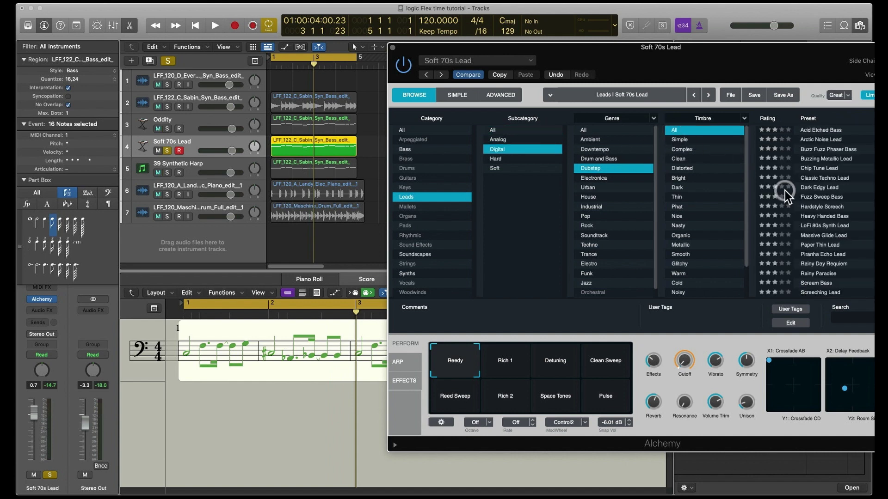
{"action": "left_click", "coordinate": [831, 188]}
- Play, switch to the Massive Glide Lead preset, and unsolo track 4 for the full mix
{"action": "key", "text": "space"}
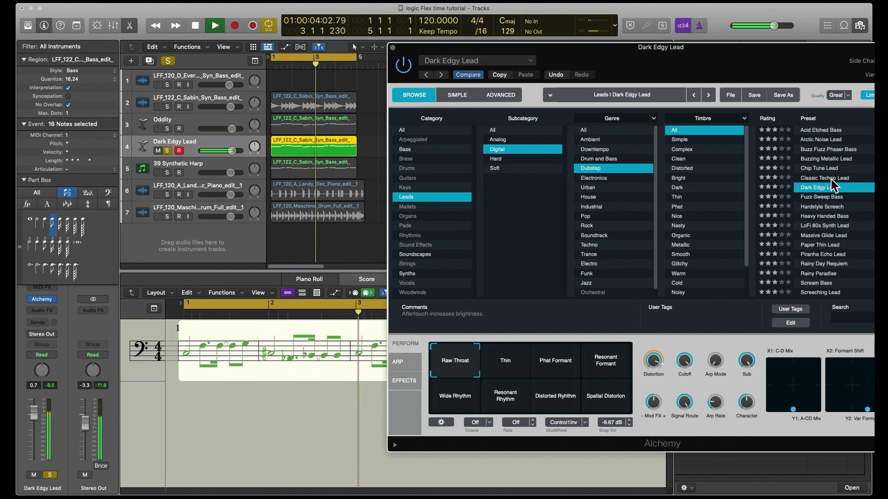
{"action": "left_click", "coordinate": [820, 237]}
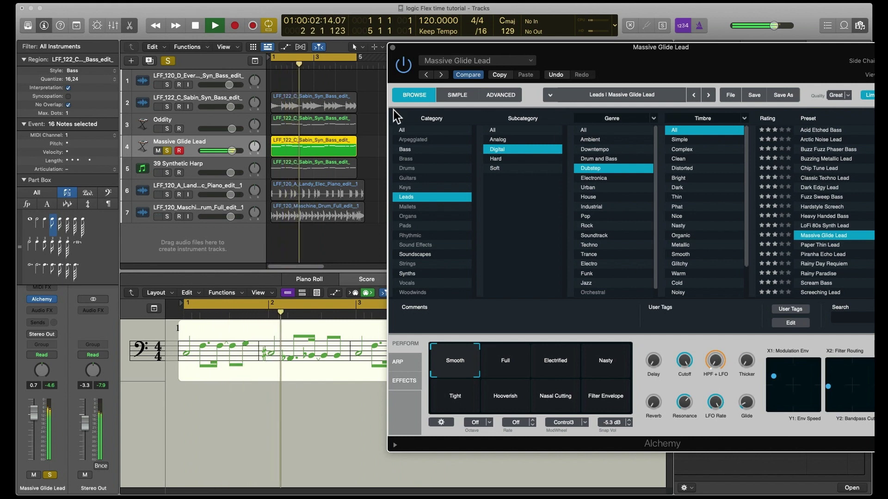
{"action": "left_click", "coordinate": [166, 151]}
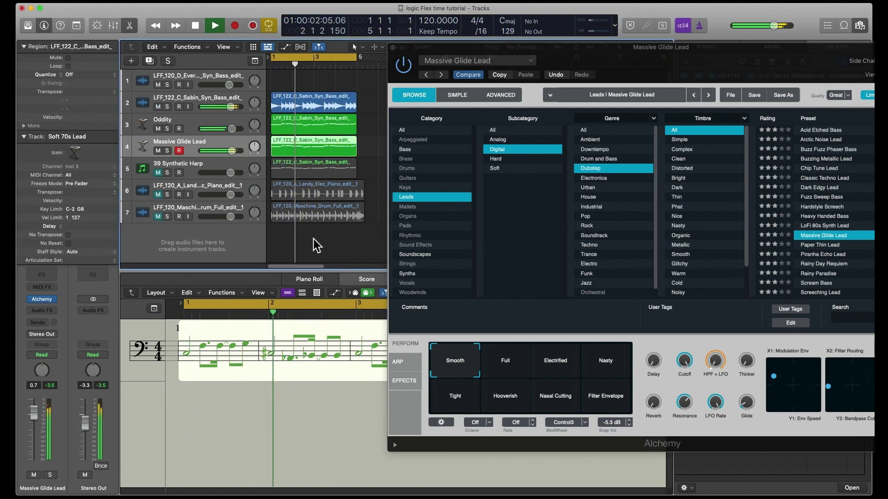
- Lower the bass and Massive Glide Lead track volumes and briefly solo the harp track
{"action": "left_click_drag", "start_coordinate": [416, 49], "coordinate": [439, 58]}
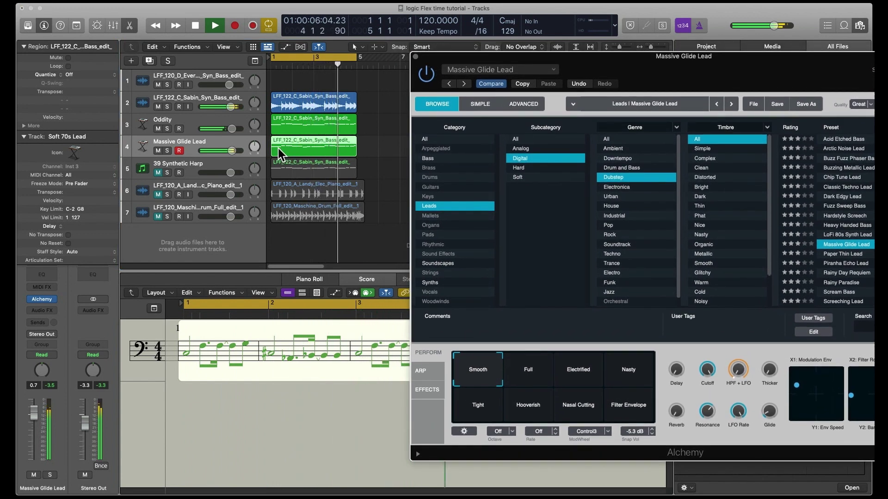
{"action": "left_click_drag", "start_coordinate": [230, 107], "coordinate": [225, 108]}
{"action": "left_click_drag", "start_coordinate": [232, 152], "coordinate": [227, 152]}
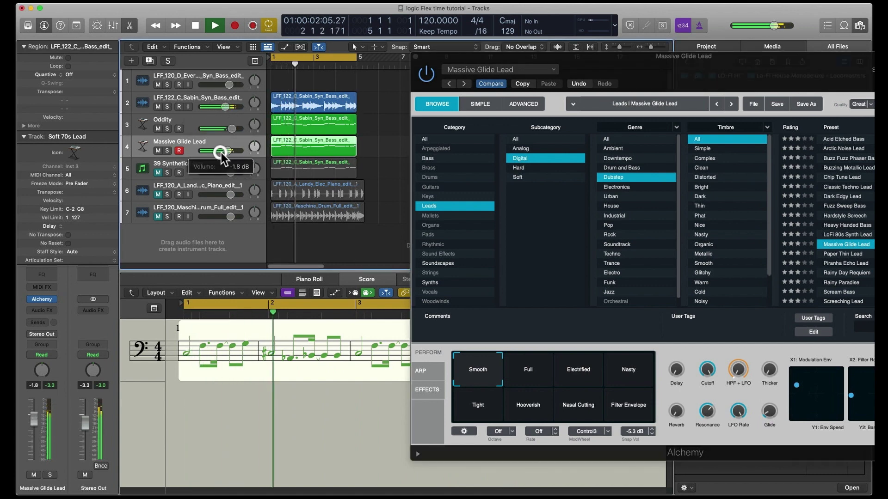
{"action": "left_click", "coordinate": [167, 173]}
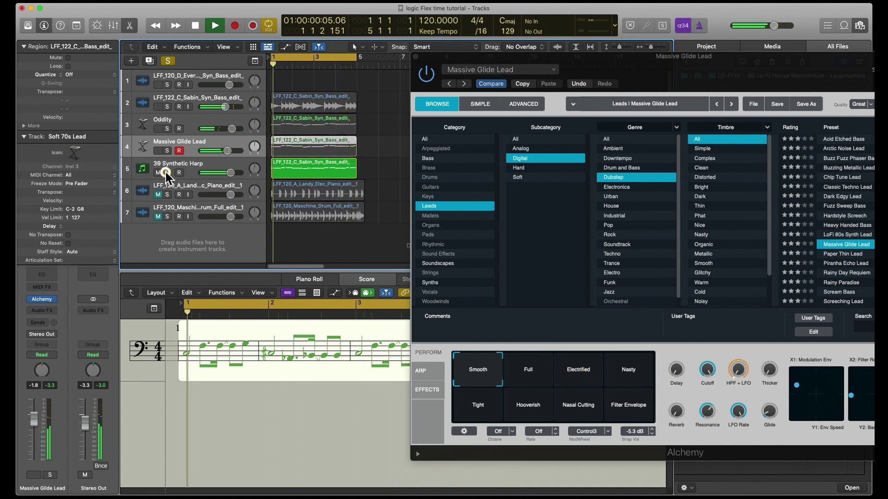
{"action": "left_click", "coordinate": [167, 173]}
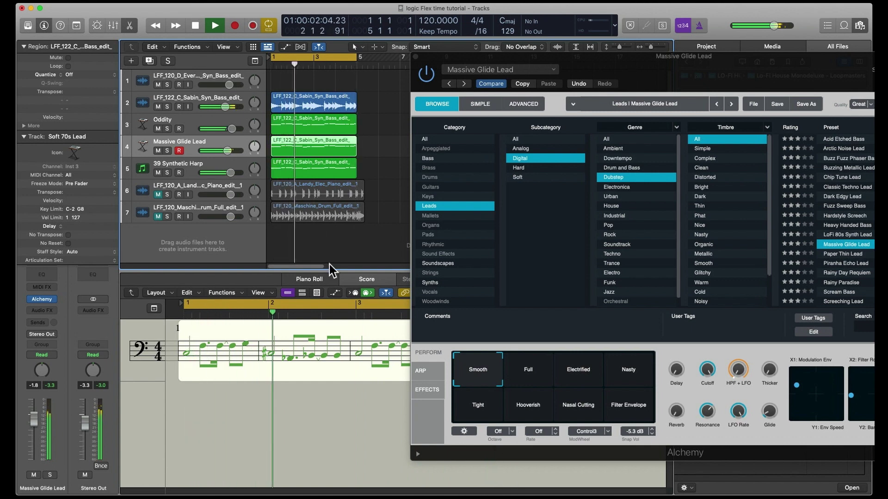
- Stop playback, show the bass notes in the piano roll, and close Alchemy
{"action": "key", "text": "space"}
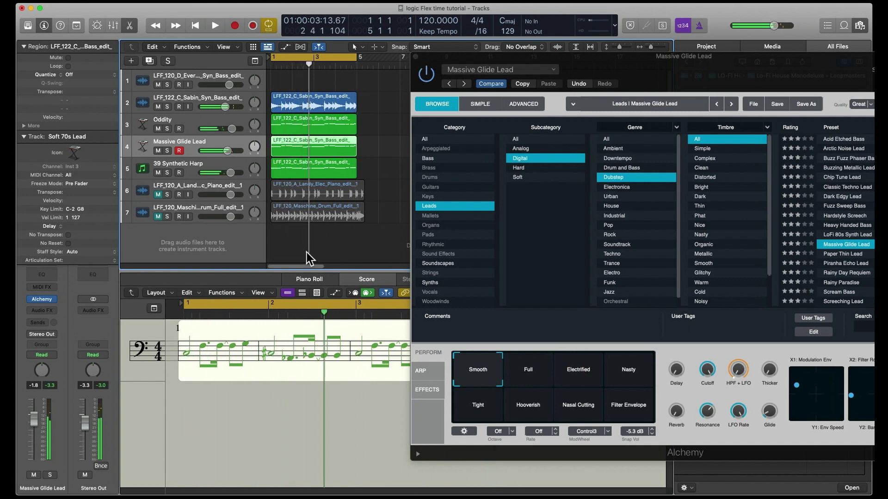
{"action": "left_click", "coordinate": [308, 279]}
{"action": "left_click_drag", "start_coordinate": [452, 65], "coordinate": [359, 62]}
{"action": "left_click", "coordinate": [325, 63]}
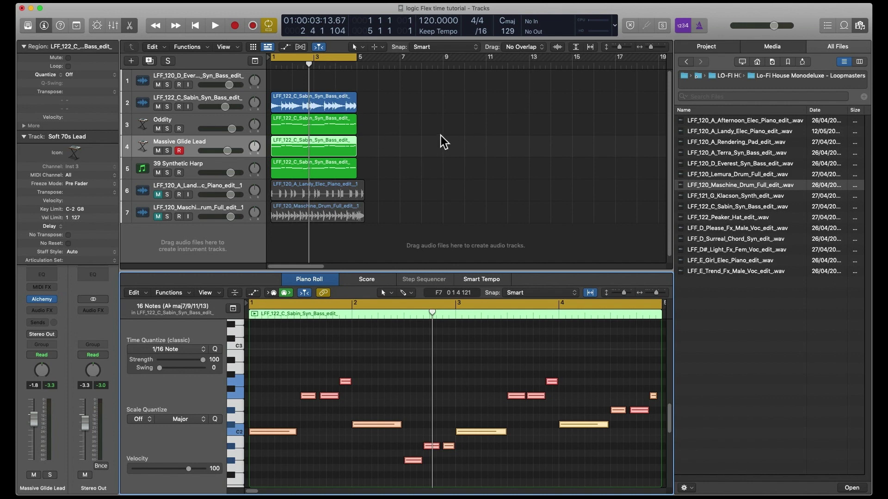
- Select and solo the Massive Glide Lead track and start playback
{"action": "scroll", "coordinate": [439, 132], "scroll_direction": "down", "scroll_amount": 1}
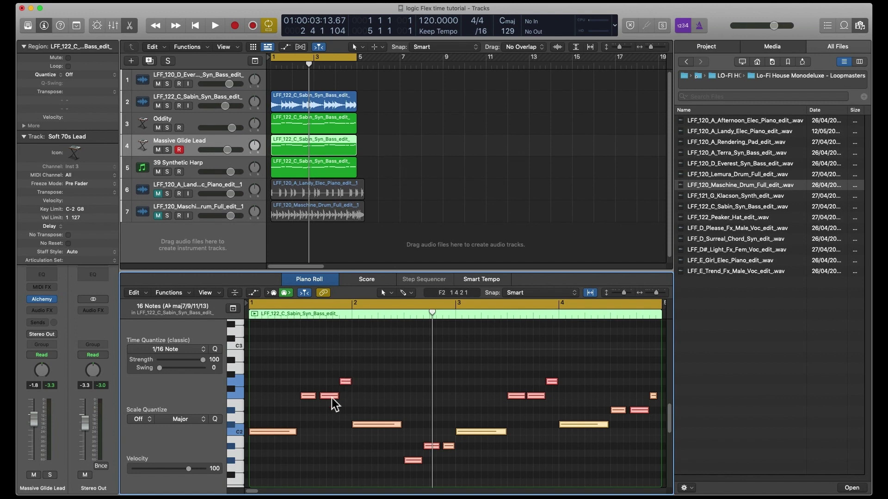
{"action": "left_click", "coordinate": [224, 168]}
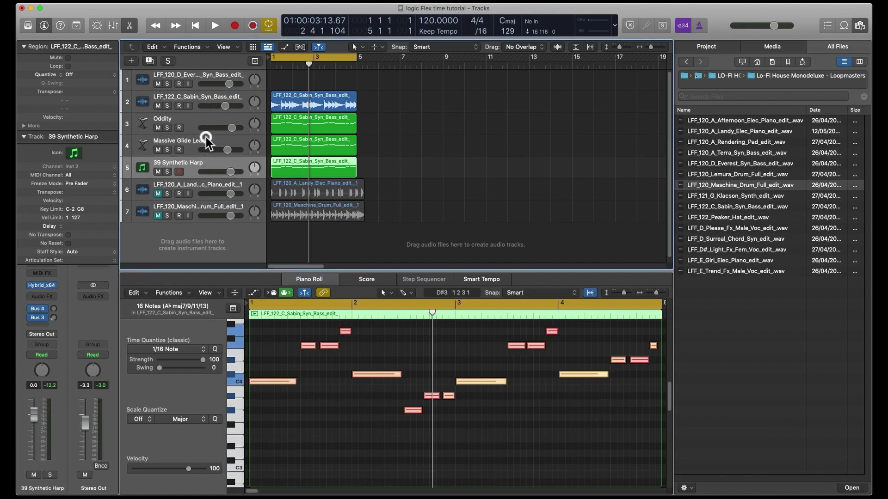
{"action": "left_click", "coordinate": [217, 144]}
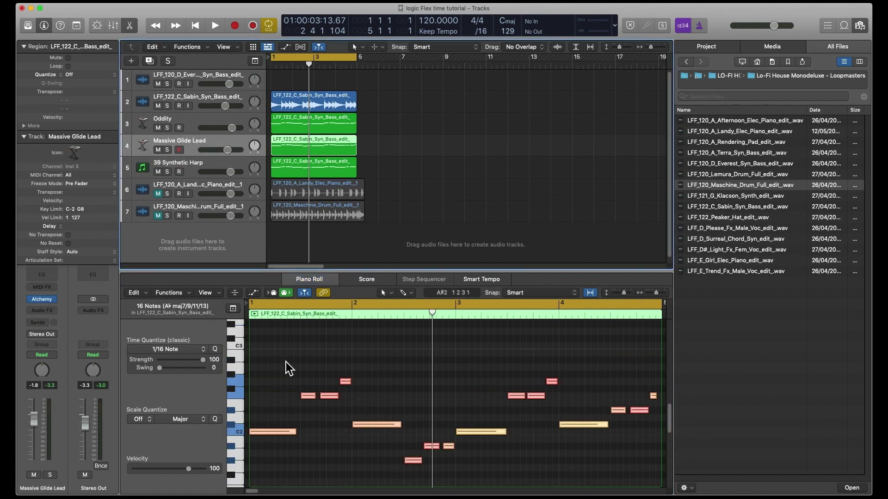
{"action": "left_click", "coordinate": [167, 149]}
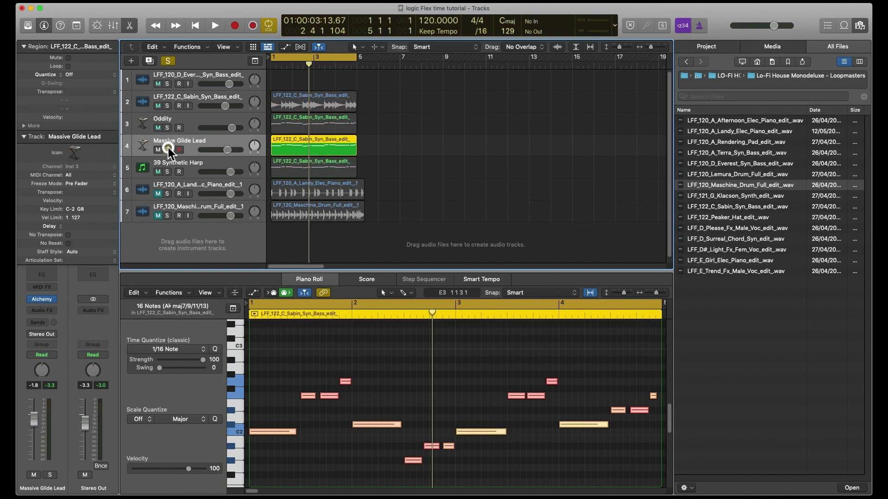
{"action": "key", "text": "space"}
{"action": "key", "text": "space"}
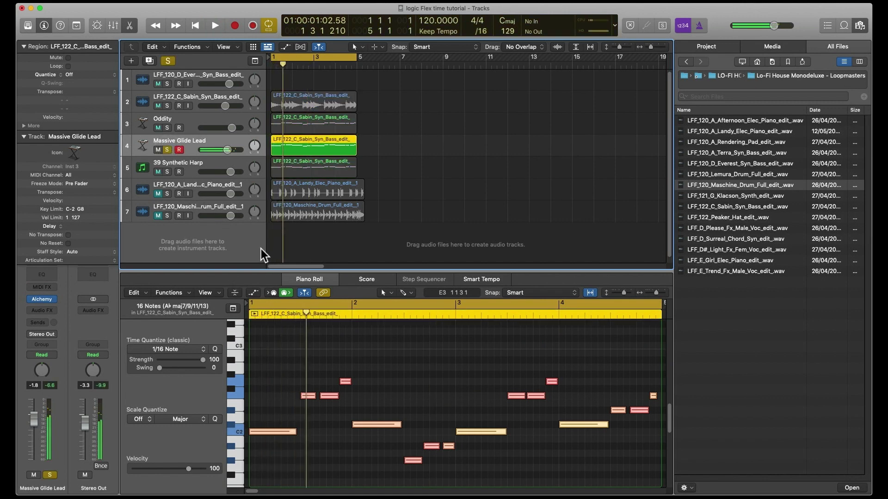
- Select all regions, transpose their notes up an octave, and play them back
{"action": "key", "text": "super+a"}
{"action": "left_click", "coordinate": [301, 340]}
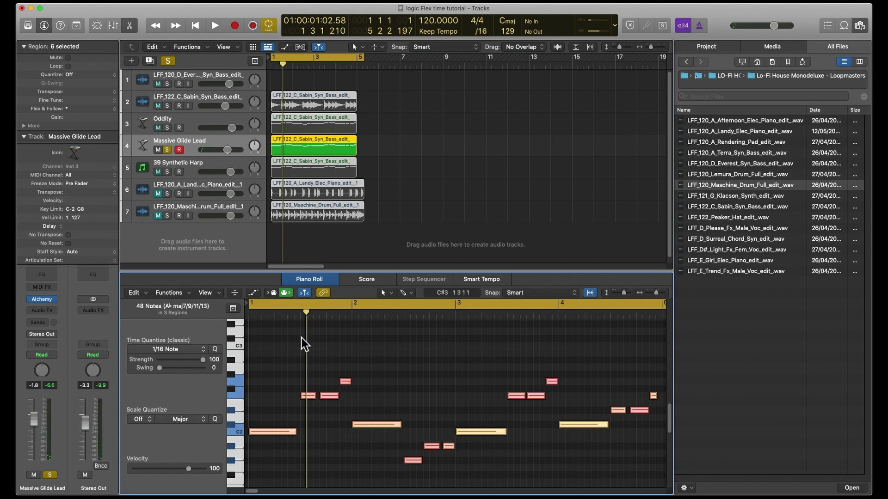
{"action": "key", "text": "shift+alt+Up"}
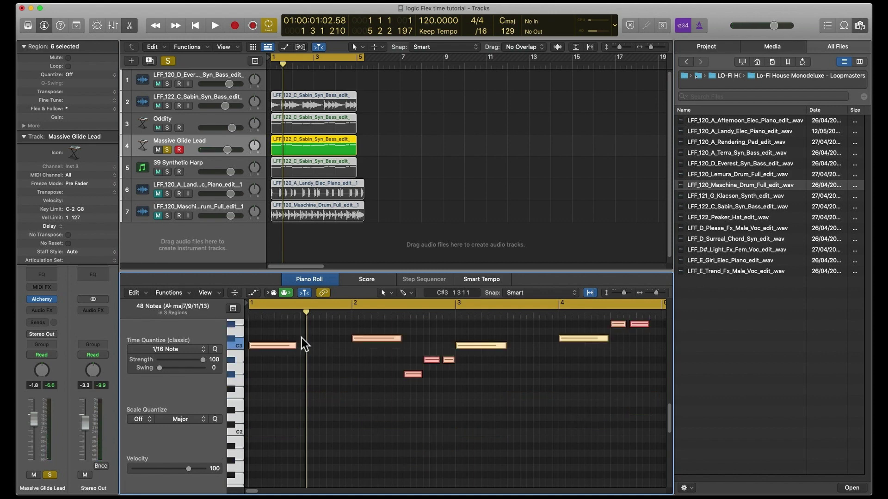
{"action": "left_click", "coordinate": [215, 29]}
{"action": "scroll", "coordinate": [451, 390], "scroll_direction": "up", "scroll_amount": 5}
{"action": "scroll", "coordinate": [456, 383], "scroll_direction": "down", "scroll_amount": 1}
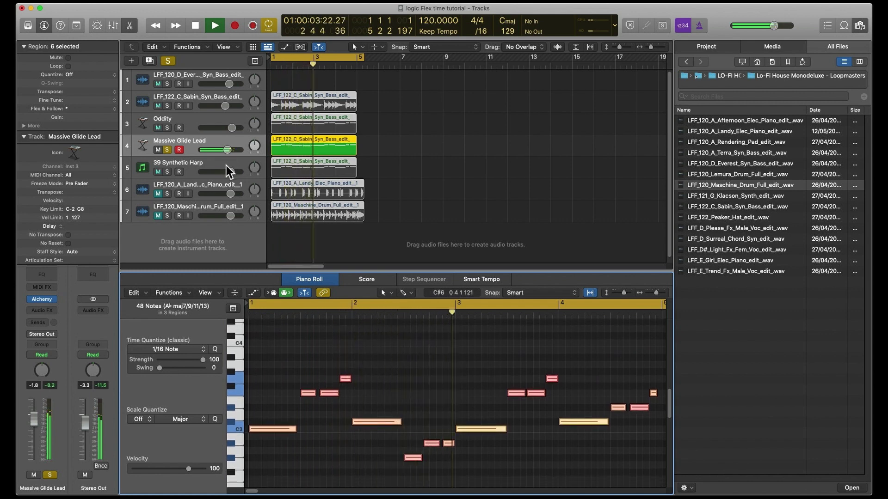
{"action": "scroll", "coordinate": [229, 164], "scroll_direction": "down", "scroll_amount": 1}
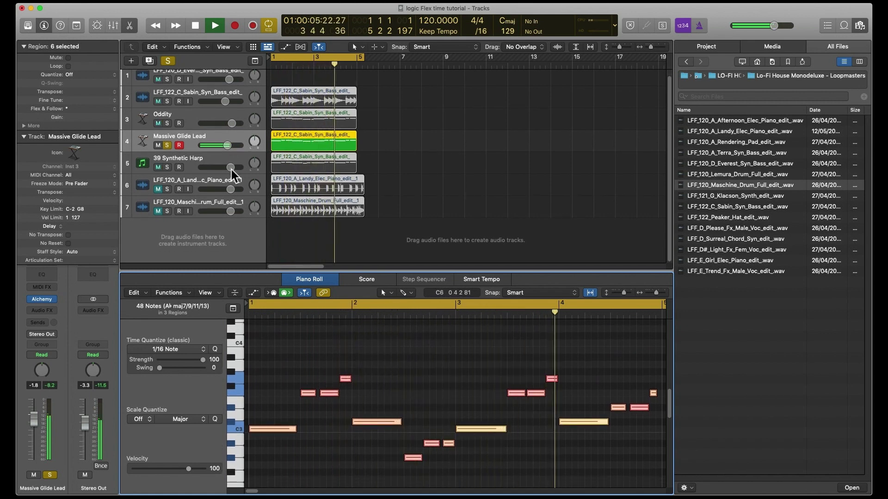
{"action": "key", "text": "space"}
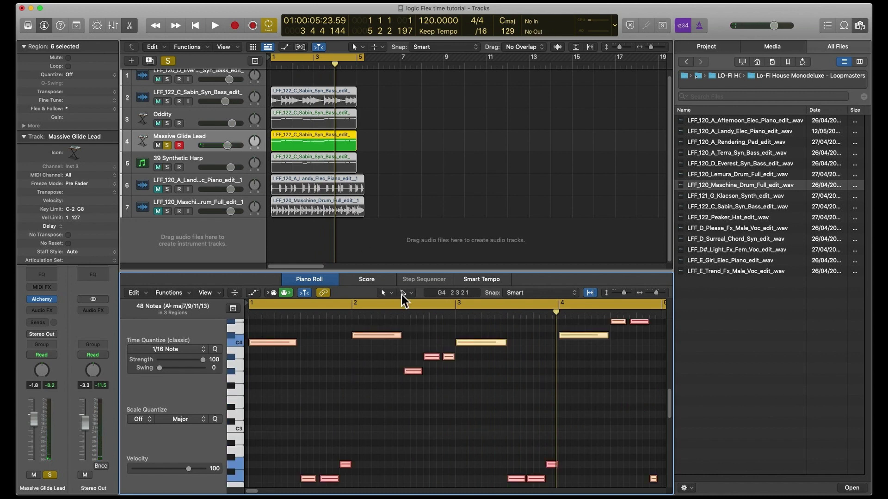
- Show only the Massive Glide Lead region's notes in a taller note editor
{"action": "scroll", "coordinate": [442, 384], "scroll_direction": "down", "scroll_amount": 3}
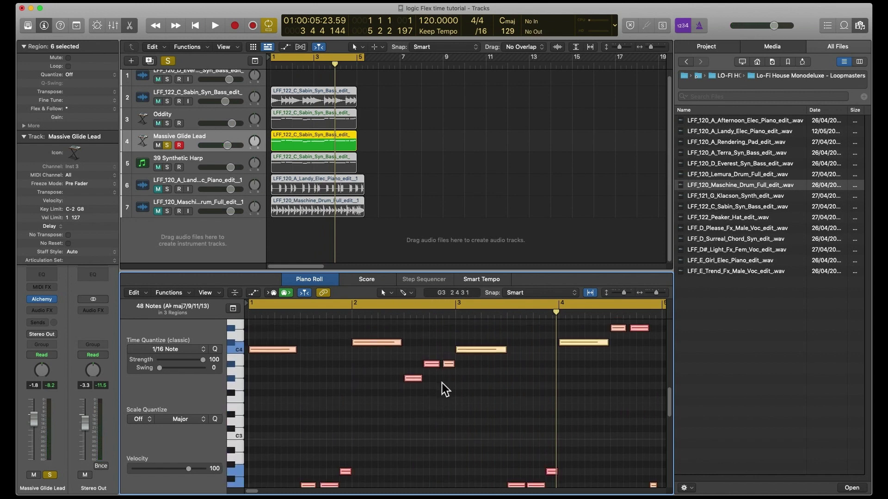
{"action": "scroll", "coordinate": [401, 379], "scroll_direction": "down", "scroll_amount": 2}
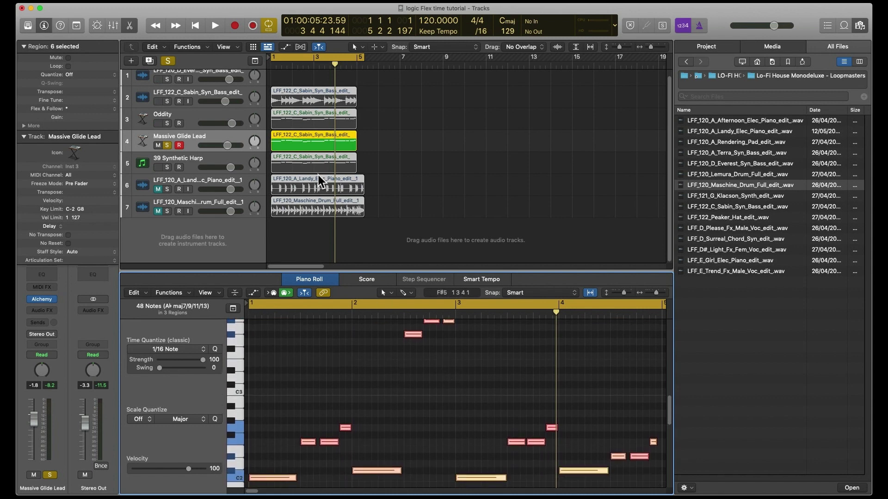
{"action": "left_click", "coordinate": [301, 131]}
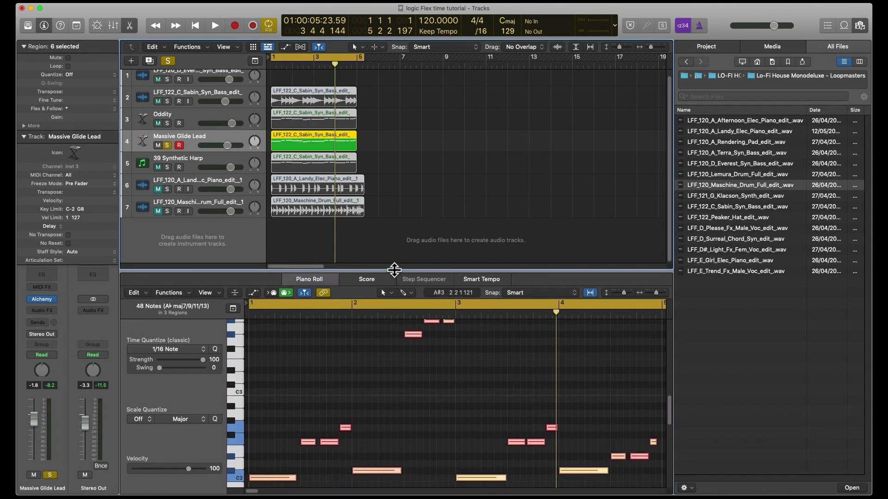
{"action": "left_click_drag", "start_coordinate": [394, 270], "coordinate": [394, 246]}
- Select the Massive Glide Lead region and try lowering its notes a semitone, then cancel
{"action": "left_click", "coordinate": [409, 162]}
{"action": "left_click", "coordinate": [329, 141]}
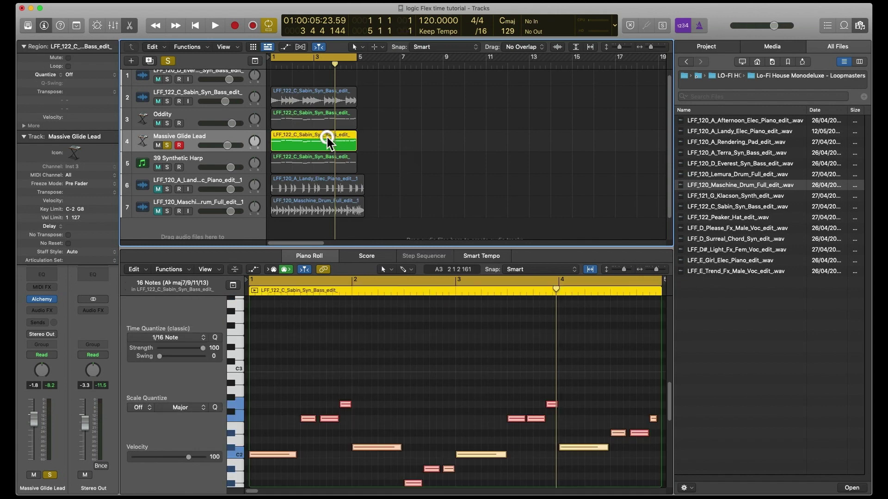
{"action": "scroll", "coordinate": [397, 393], "scroll_direction": "down", "scroll_amount": 10}
{"action": "scroll", "coordinate": [399, 390], "scroll_direction": "up", "scroll_amount": 13}
{"action": "scroll", "coordinate": [399, 388], "scroll_direction": "down", "scroll_amount": 8}
{"action": "left_click_drag", "start_coordinate": [262, 374], "coordinate": [262, 373]}
{"action": "left_click", "coordinate": [275, 400]}
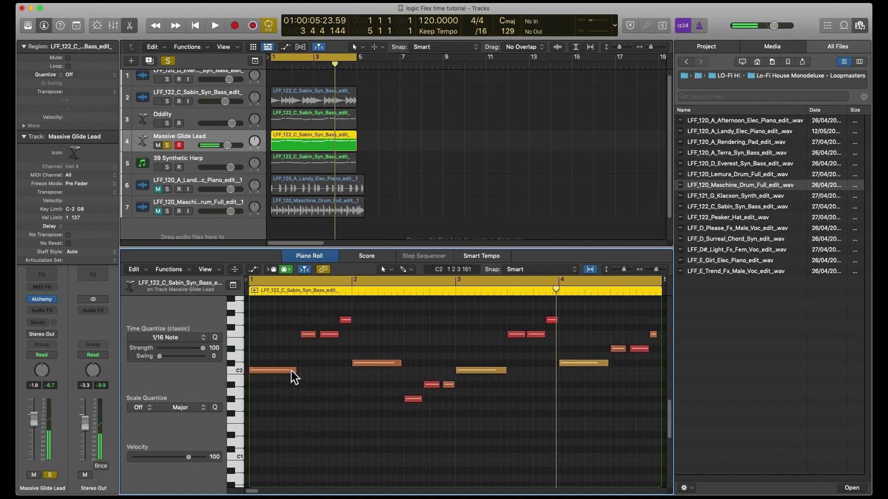
- Copy the first C2 note and the bar 2 and bar 3 notes down toward F1
{"action": "left_click", "coordinate": [311, 429]}
{"action": "left_click", "coordinate": [290, 373]}
{"action": "left_click_drag", "start_coordinate": [290, 372], "coordinate": [291, 392]}
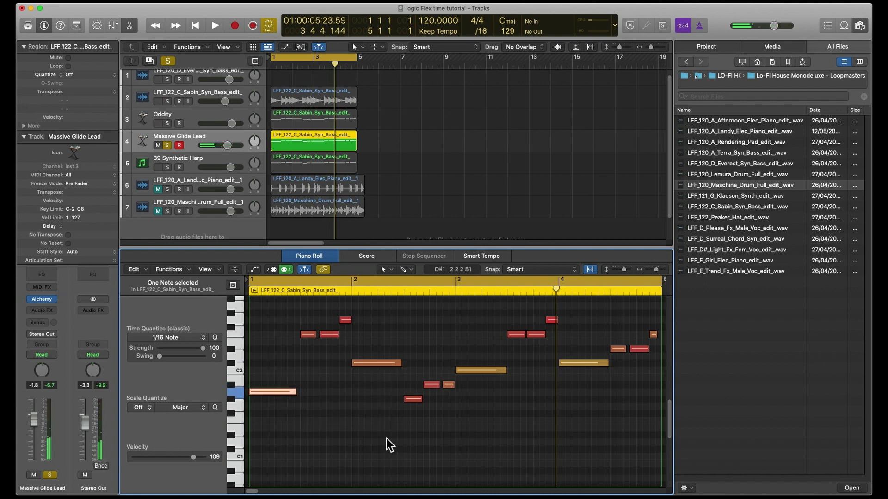
{"action": "key", "text": "super+z"}
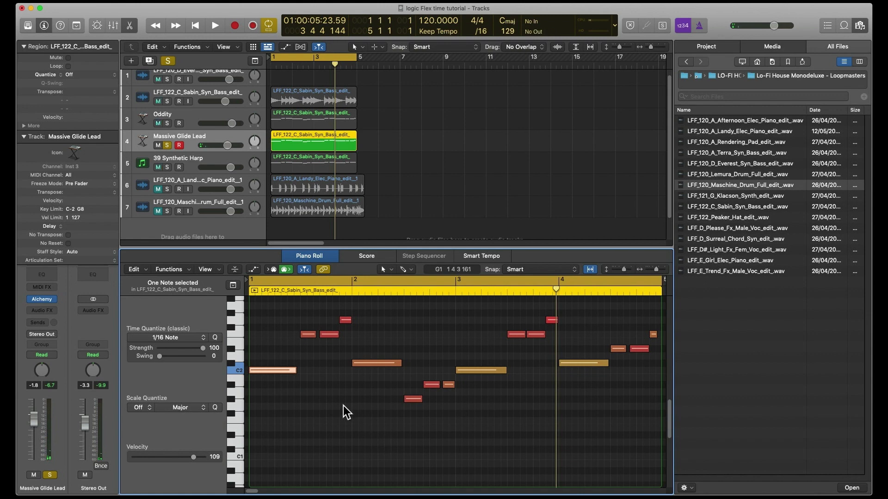
{"action": "left_click", "coordinate": [372, 365], "text": "shift"}
{"action": "left_click", "coordinate": [481, 369], "text": "shift"}
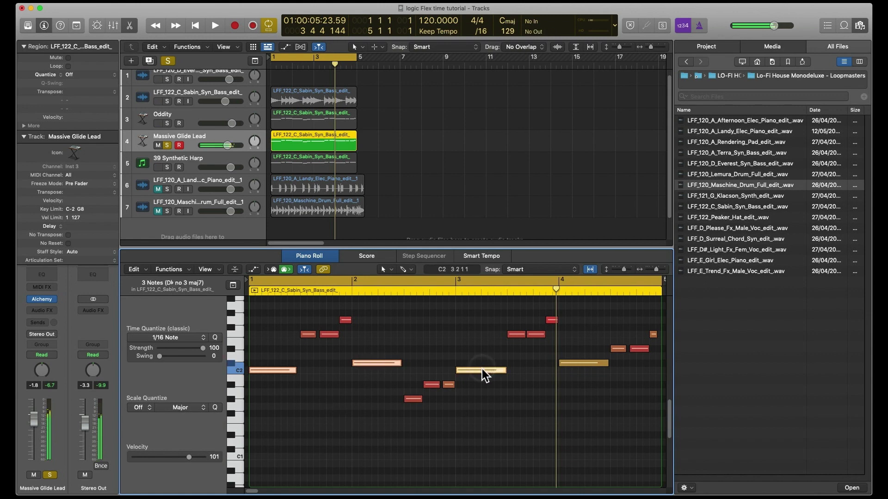
{"action": "left_click_drag", "start_coordinate": [481, 371], "coordinate": [481, 421]}
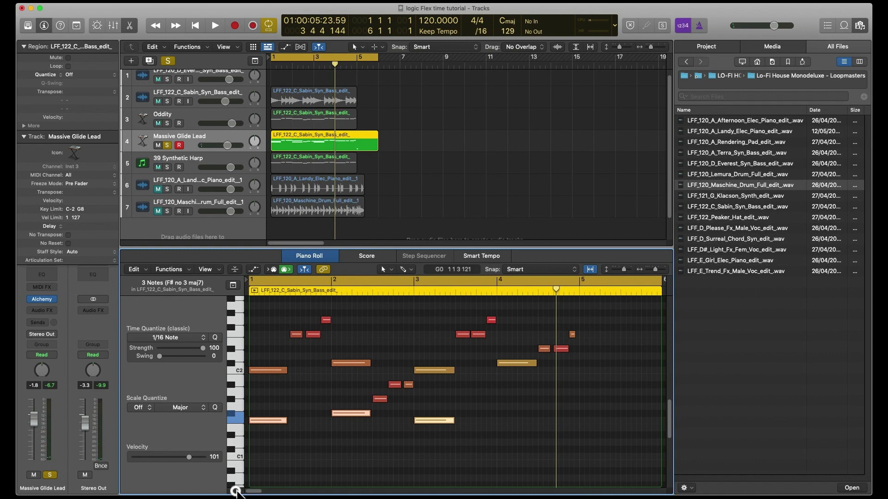
- Play back, shorten the lead region to end at bar 5, then stop and unsolo Massive Glide Lead
{"action": "key", "text": "space"}
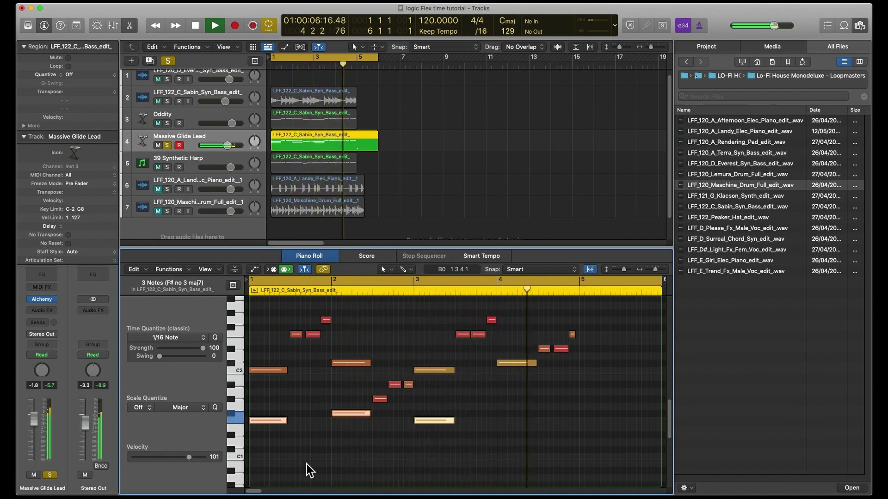
{"action": "left_click_drag", "start_coordinate": [377, 139], "coordinate": [350, 139]}
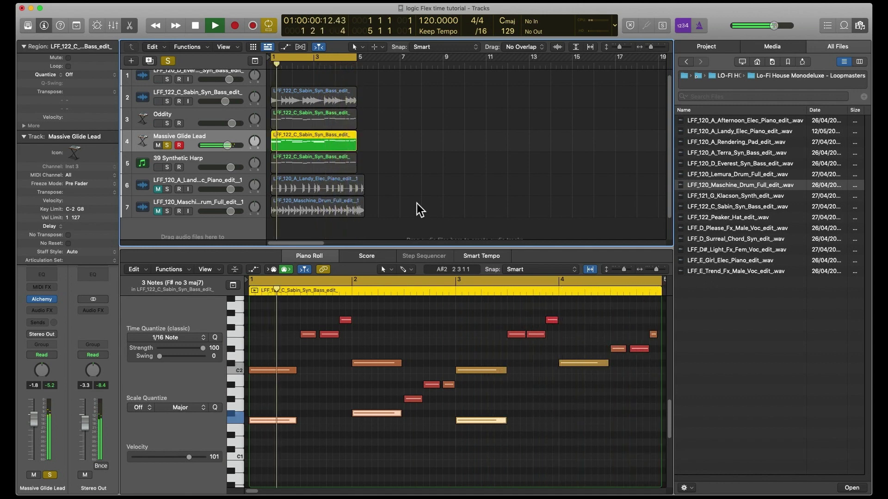
{"action": "key", "text": "space"}
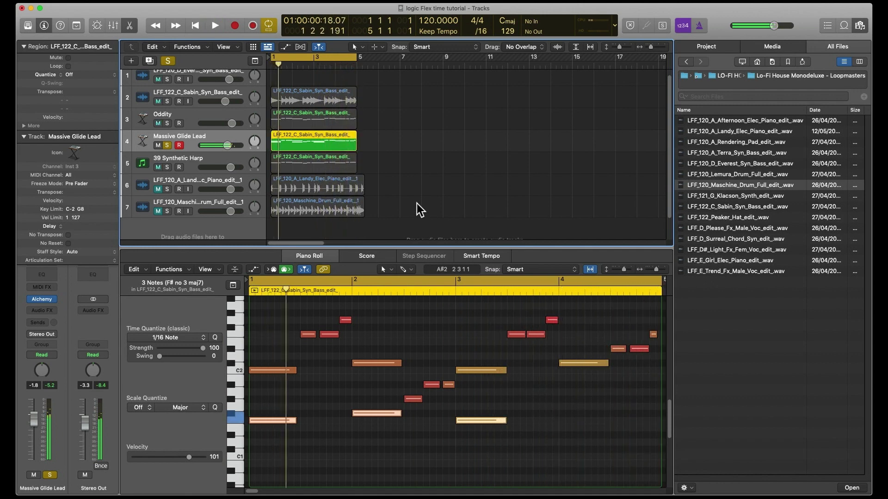
{"action": "left_click", "coordinate": [167, 145]}
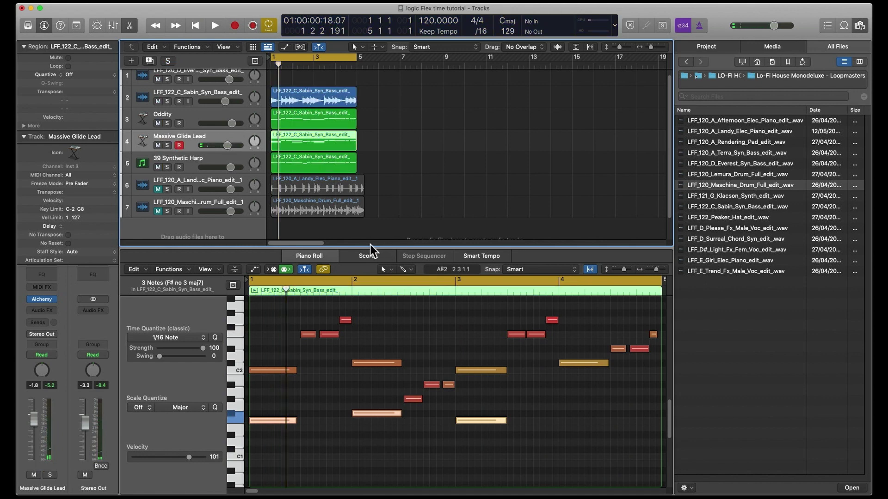
- Close the Piano Roll and unmute the electric piano and drum loop tracks
{"action": "left_click", "coordinate": [128, 26]}
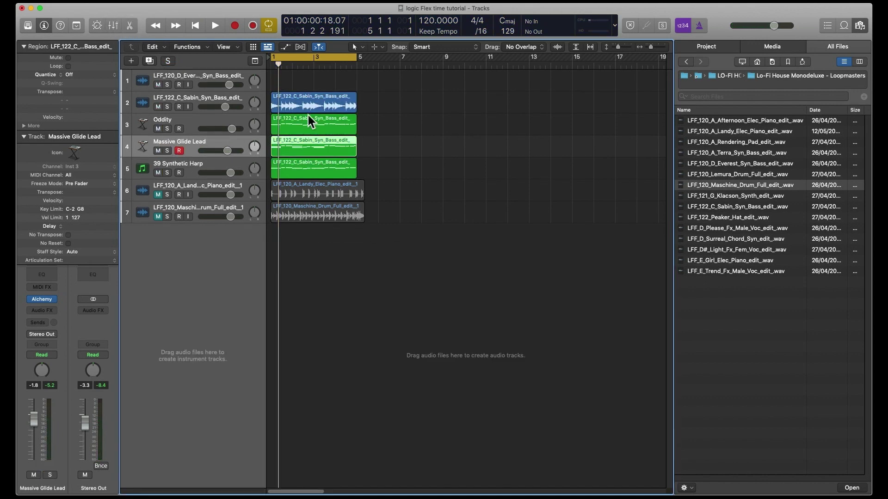
{"action": "left_click", "coordinate": [160, 195]}
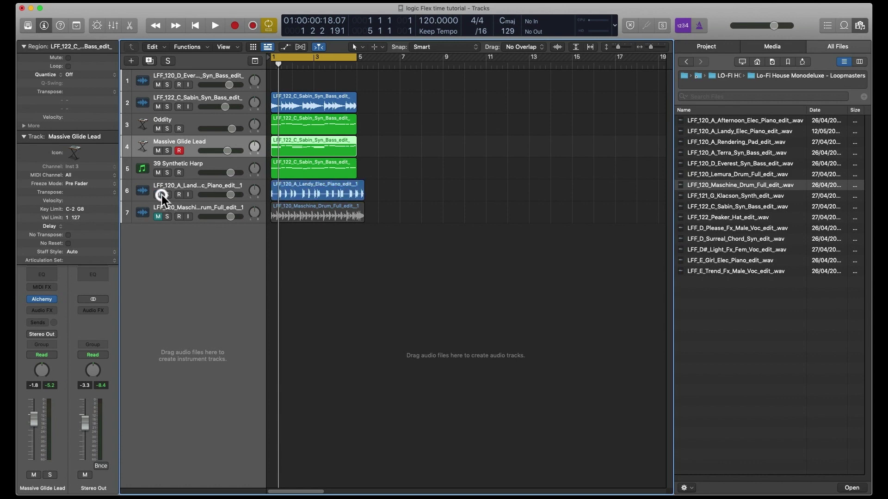
{"action": "left_click", "coordinate": [151, 217]}
{"action": "left_click", "coordinate": [157, 217]}
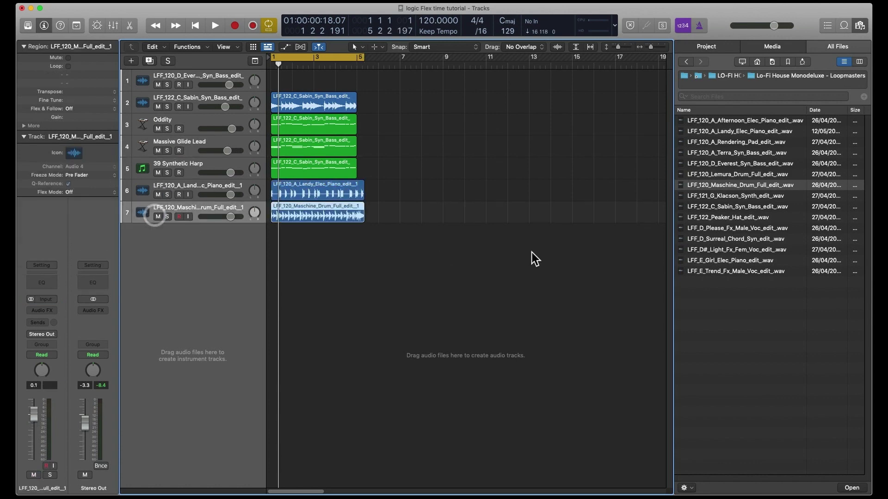
{"action": "left_click", "coordinate": [550, 226]}
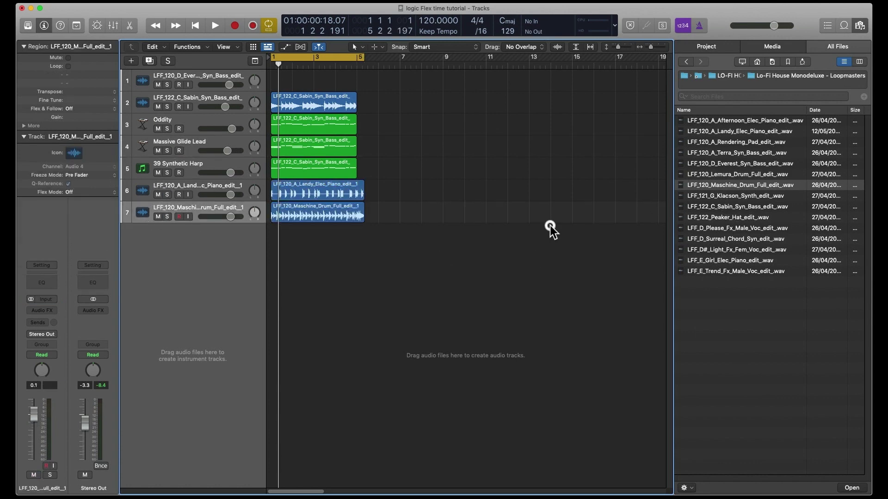
- Preview the Rendering Pad and Landy Elec Piano loops, play from bar 1, and select the piano region
{"action": "left_click", "coordinate": [742, 140]}
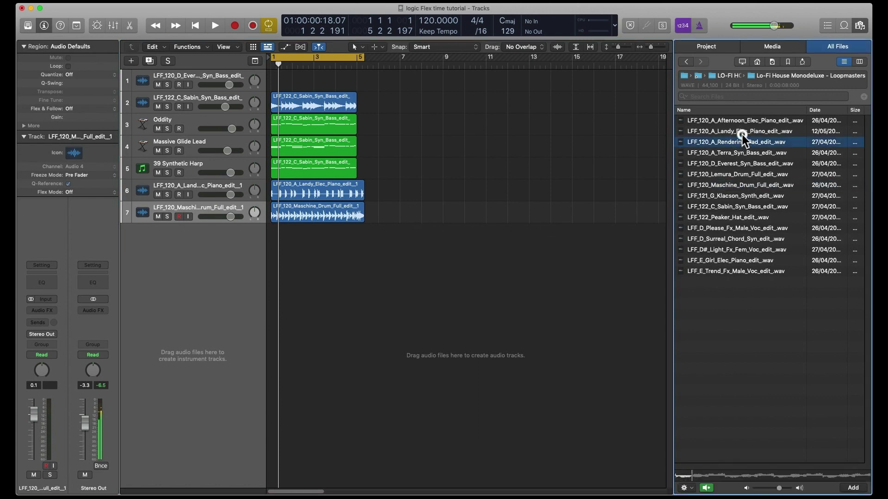
{"action": "left_click", "coordinate": [742, 133]}
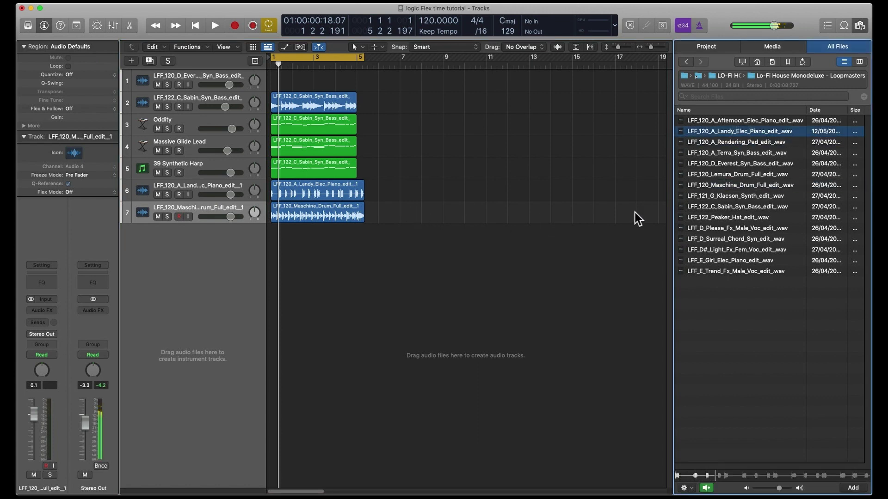
{"action": "key", "text": "space"}
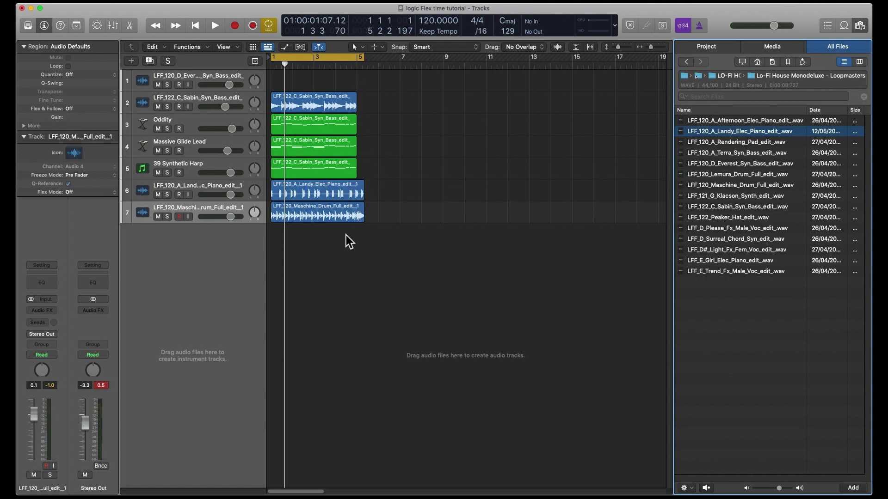
{"action": "left_click", "coordinate": [350, 184]}
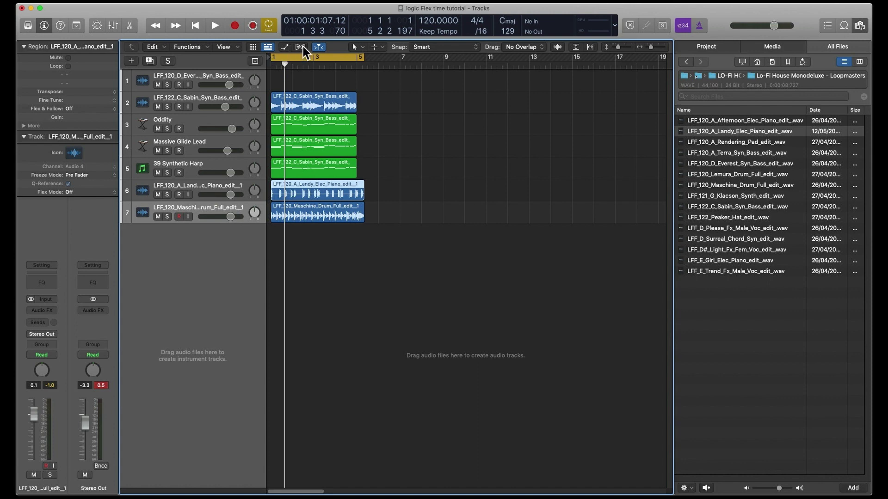
- Show Flex view, set the piano track to Automatic flex, and stretch its region to bar 5
{"action": "left_click", "coordinate": [217, 188]}
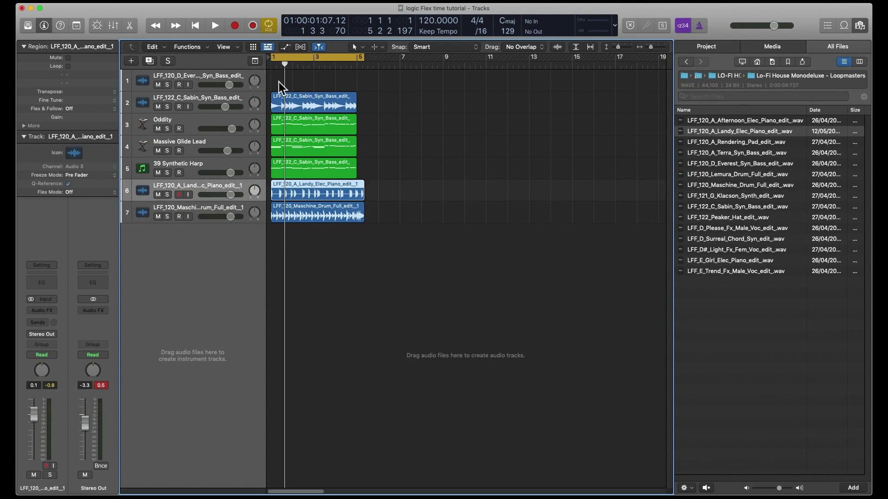
{"action": "left_click", "coordinate": [301, 47]}
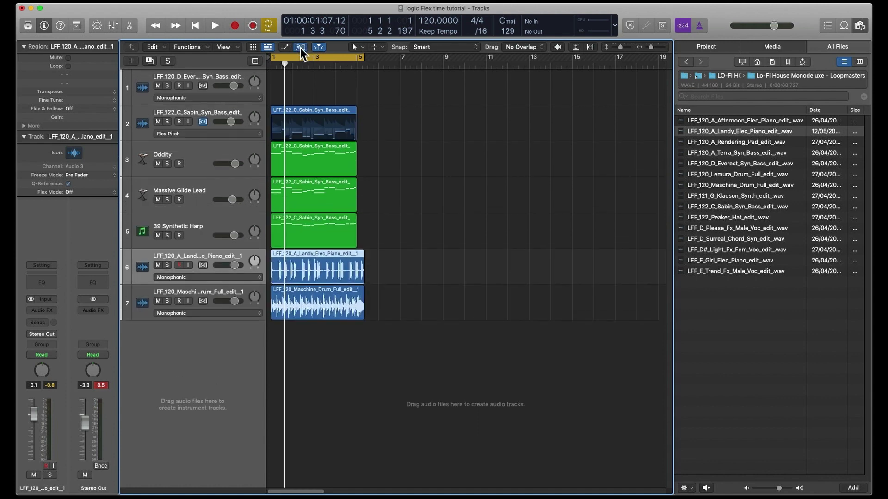
{"action": "left_click", "coordinate": [229, 278]}
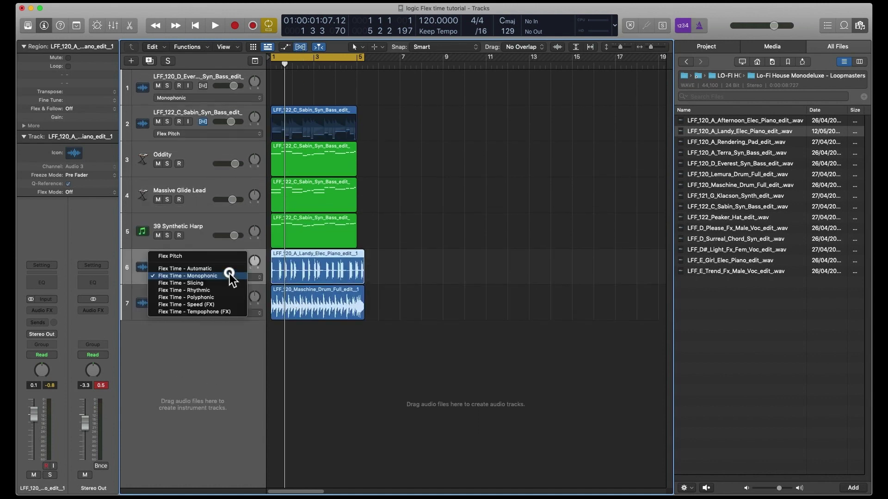
{"action": "left_click", "coordinate": [230, 270]}
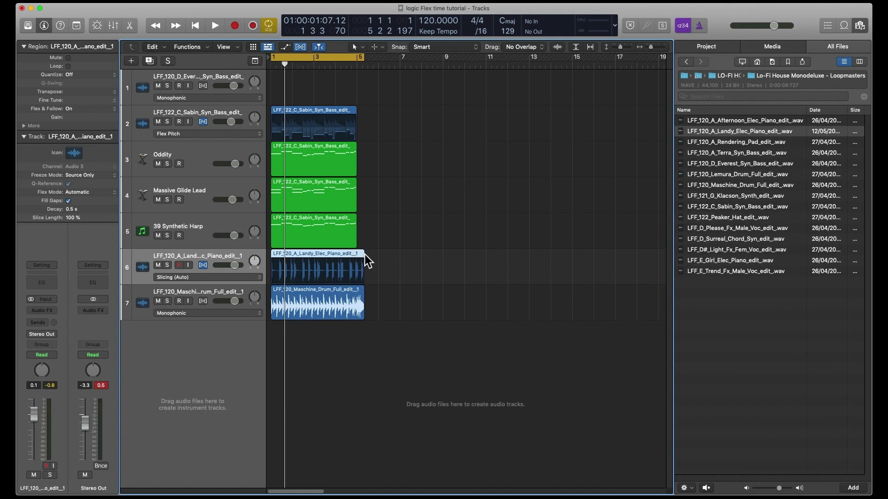
{"action": "left_click_drag", "start_coordinate": [364, 254], "coordinate": [356, 254]}
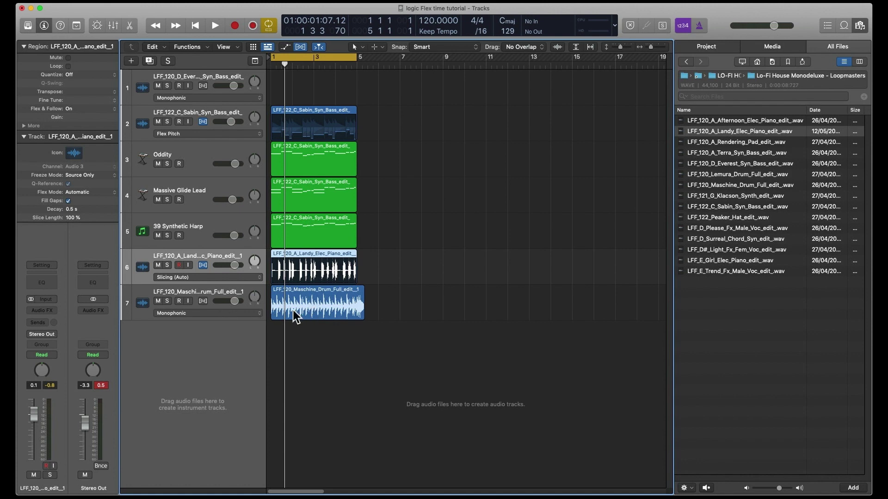
- Enable Polyphonic flex on the drum loop track and stretch its region to end at bar 5
{"action": "left_click", "coordinate": [203, 301]}
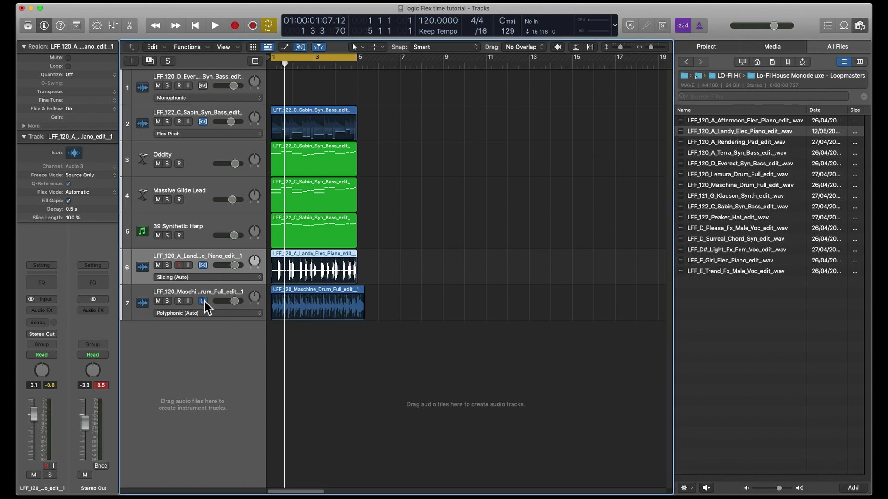
{"action": "left_click", "coordinate": [209, 315]}
{"action": "left_click", "coordinate": [208, 313]}
{"action": "left_click_drag", "start_coordinate": [362, 291], "coordinate": [355, 291]}
{"action": "left_click", "coordinate": [376, 358]}
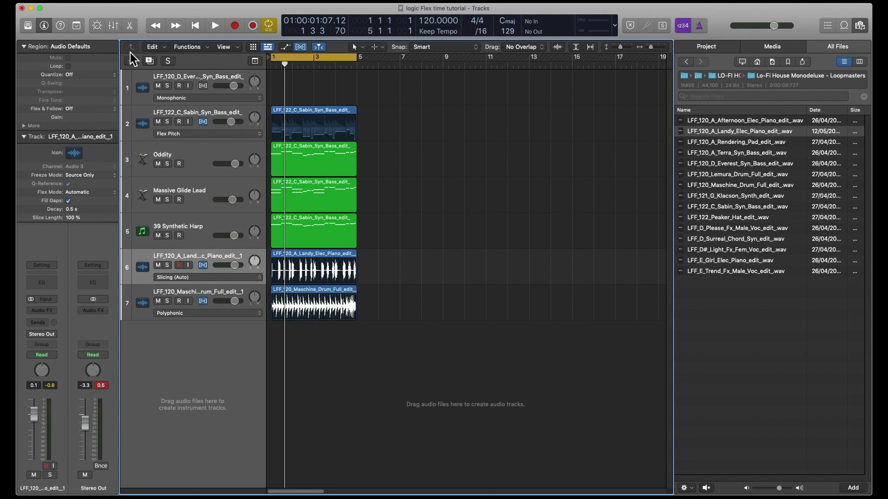
- Hide Flex view, compare soloing Oddity, then mute Oddity and Massive Glide Lead
{"action": "left_click", "coordinate": [300, 49]}
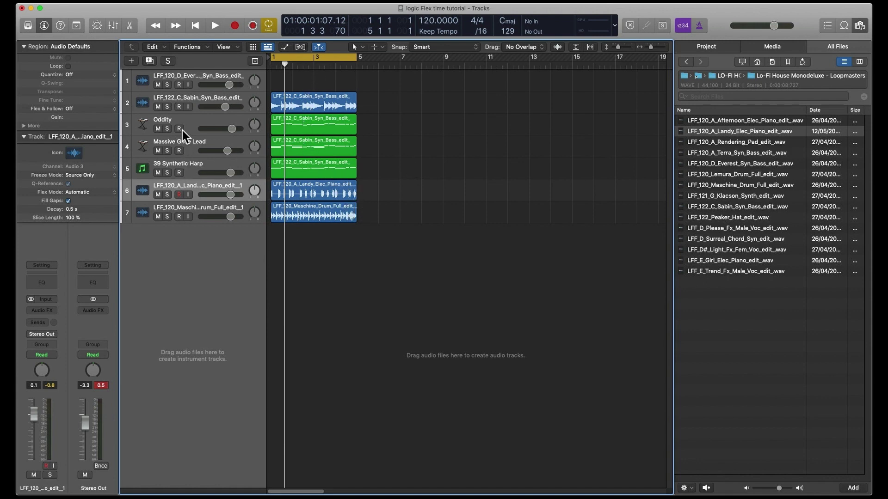
{"action": "left_click", "coordinate": [165, 128]}
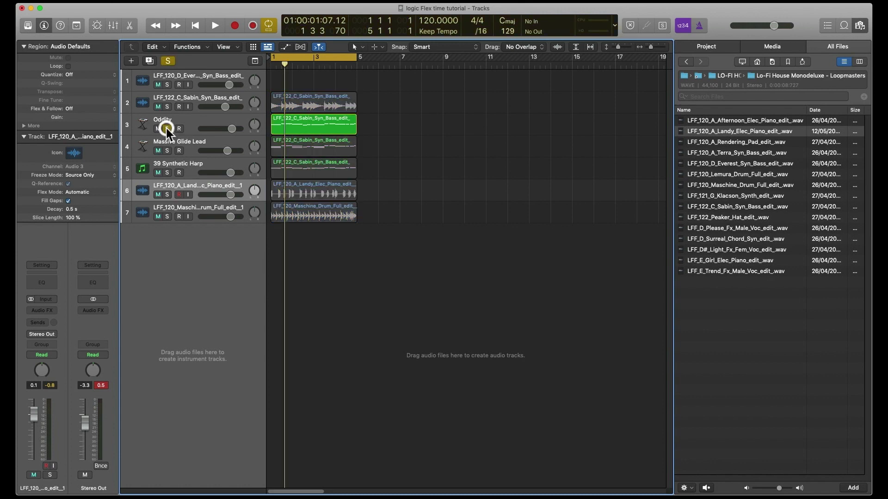
{"action": "left_click", "coordinate": [165, 130]}
{"action": "left_click", "coordinate": [160, 129]}
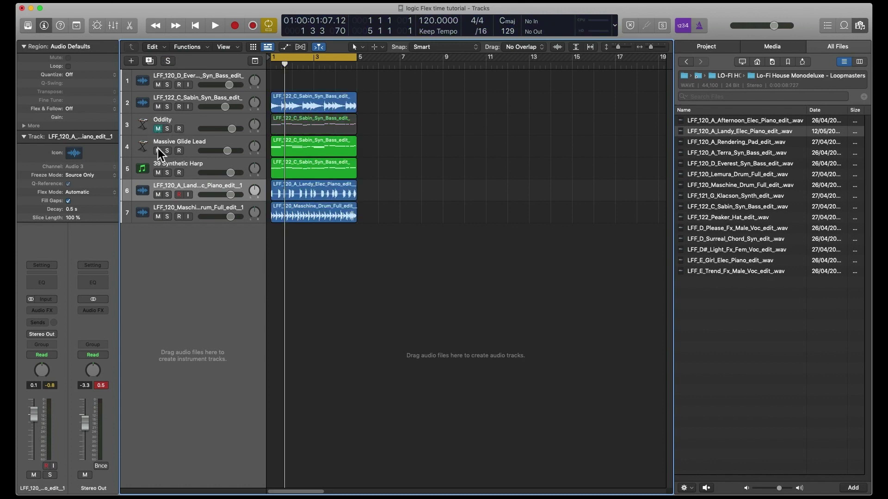
{"action": "left_click", "coordinate": [158, 151]}
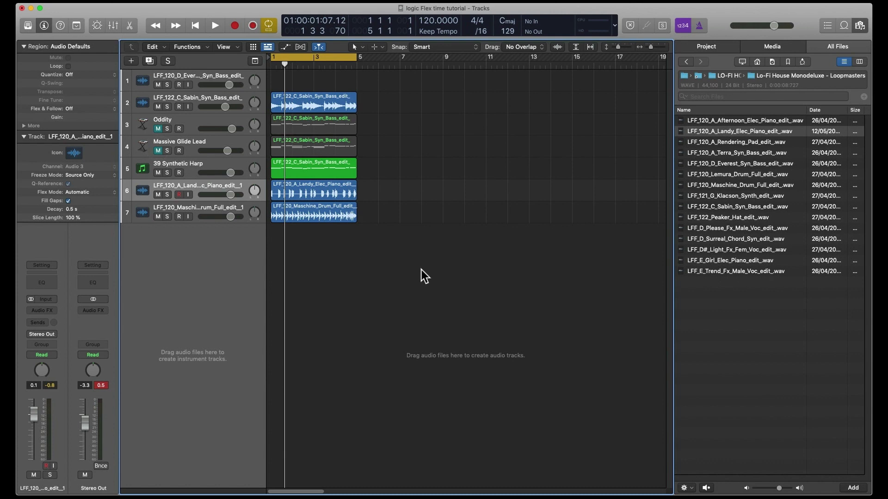
- Play the arrangement and unmute Oddity and Massive Glide Lead while it plays
{"action": "key", "text": "space"}
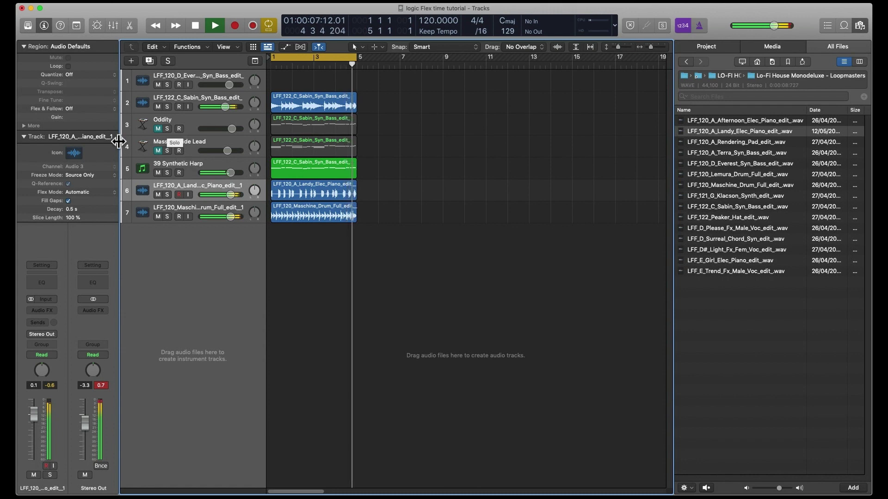
{"action": "left_click", "coordinate": [158, 128]}
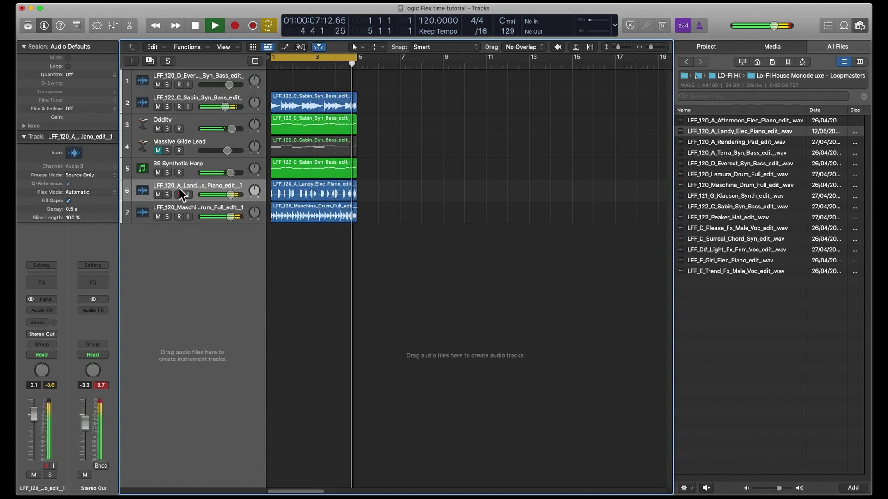
{"action": "left_click", "coordinate": [157, 151]}
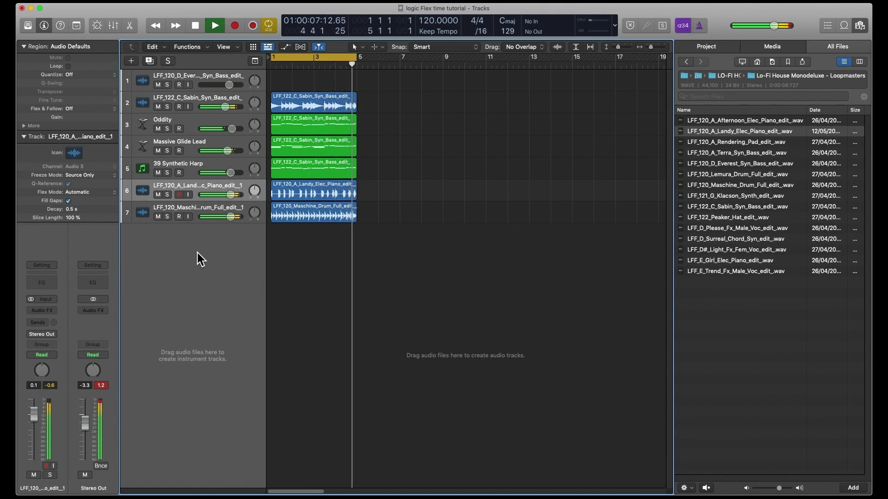
- Lower the drum loop and Oddity volumes during playback, then mute the electric piano track
{"action": "key", "text": "space"}
{"action": "left_click_drag", "start_coordinate": [231, 201], "coordinate": [215, 218]}
{"action": "key", "text": "space"}
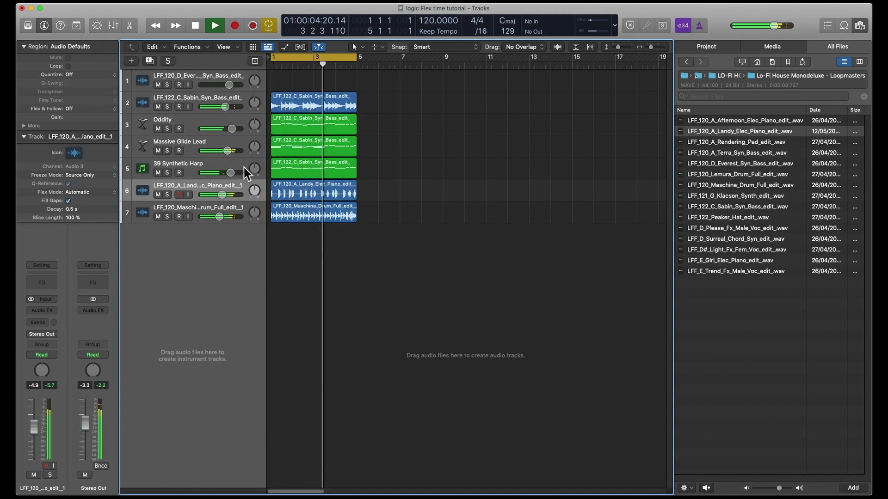
{"action": "left_click_drag", "start_coordinate": [229, 129], "coordinate": [224, 150]}
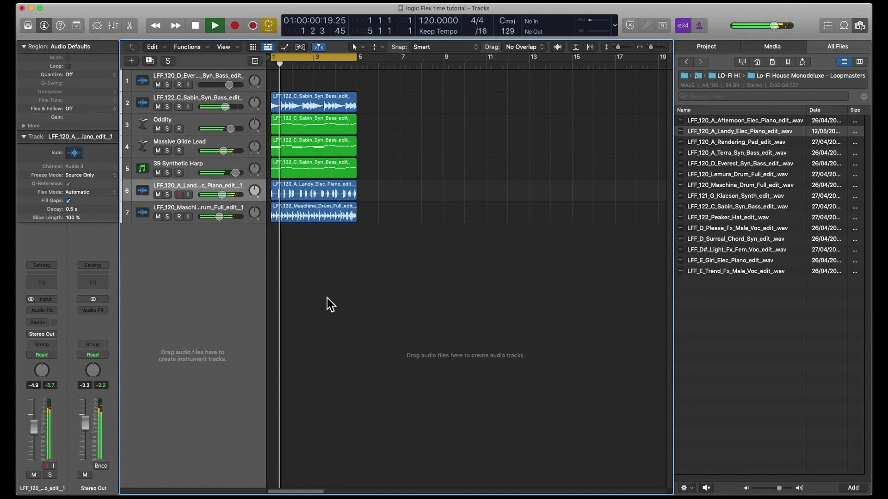
{"action": "left_click", "coordinate": [158, 194]}
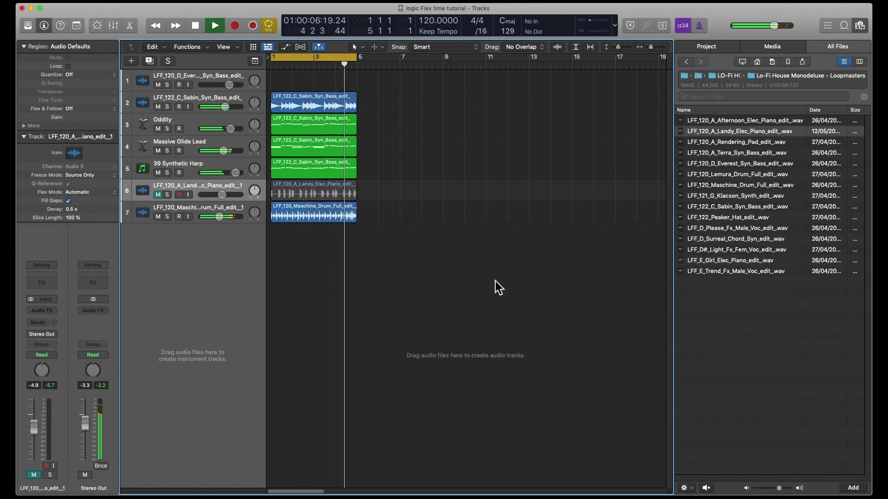
{"action": "key", "text": "space"}
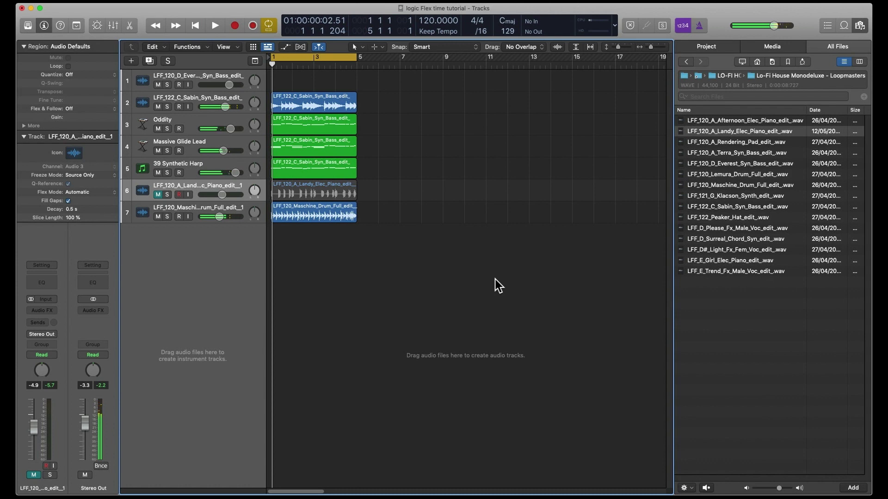